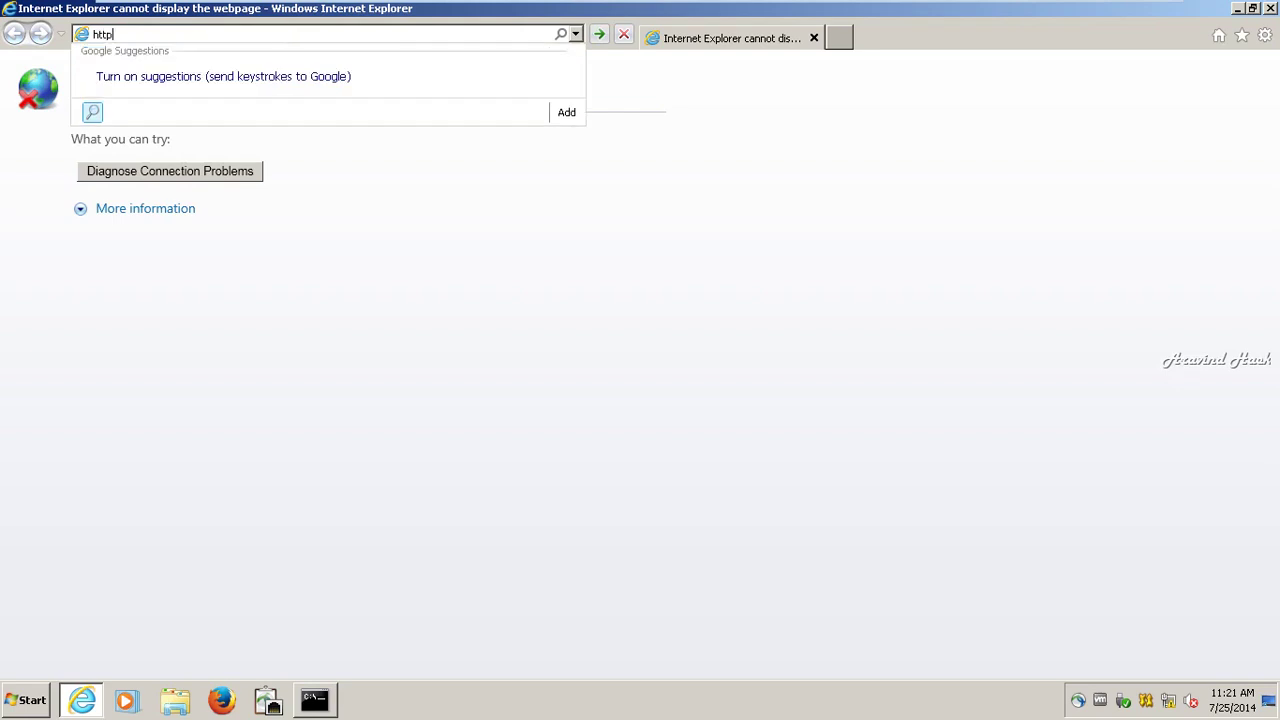
pyautogui.write('12.0..')
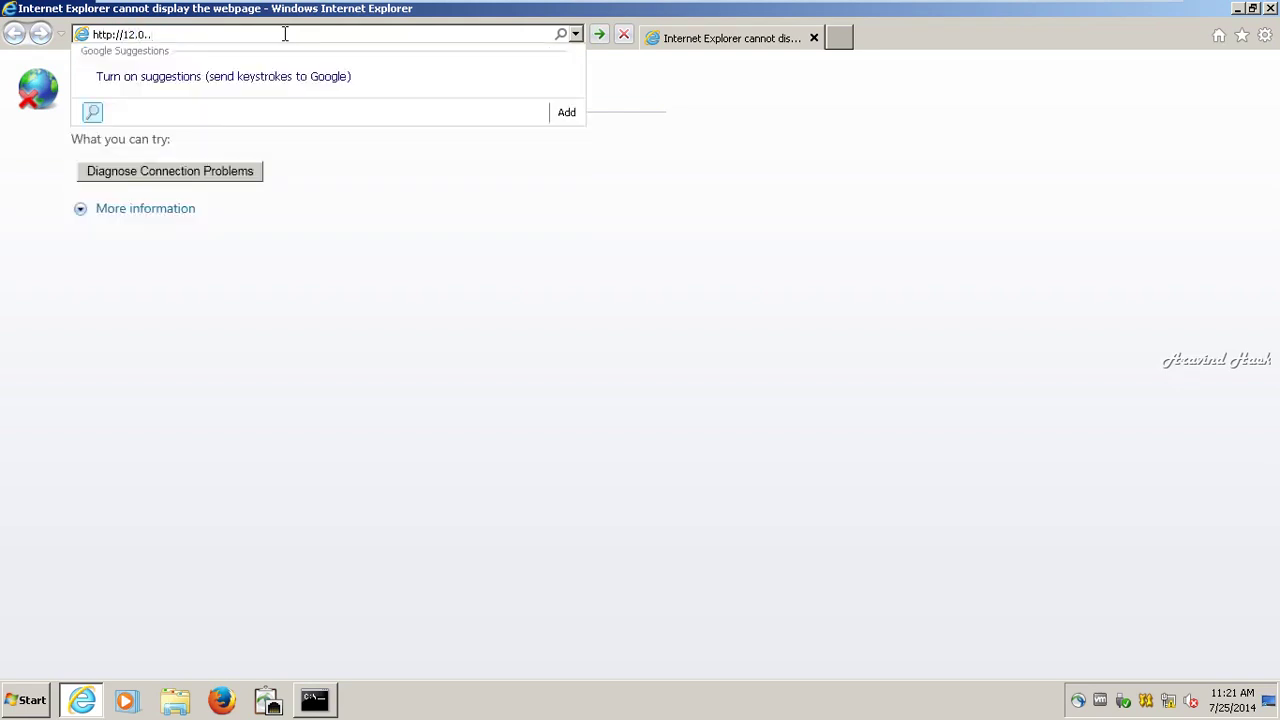
pyautogui.press('BackSpace')
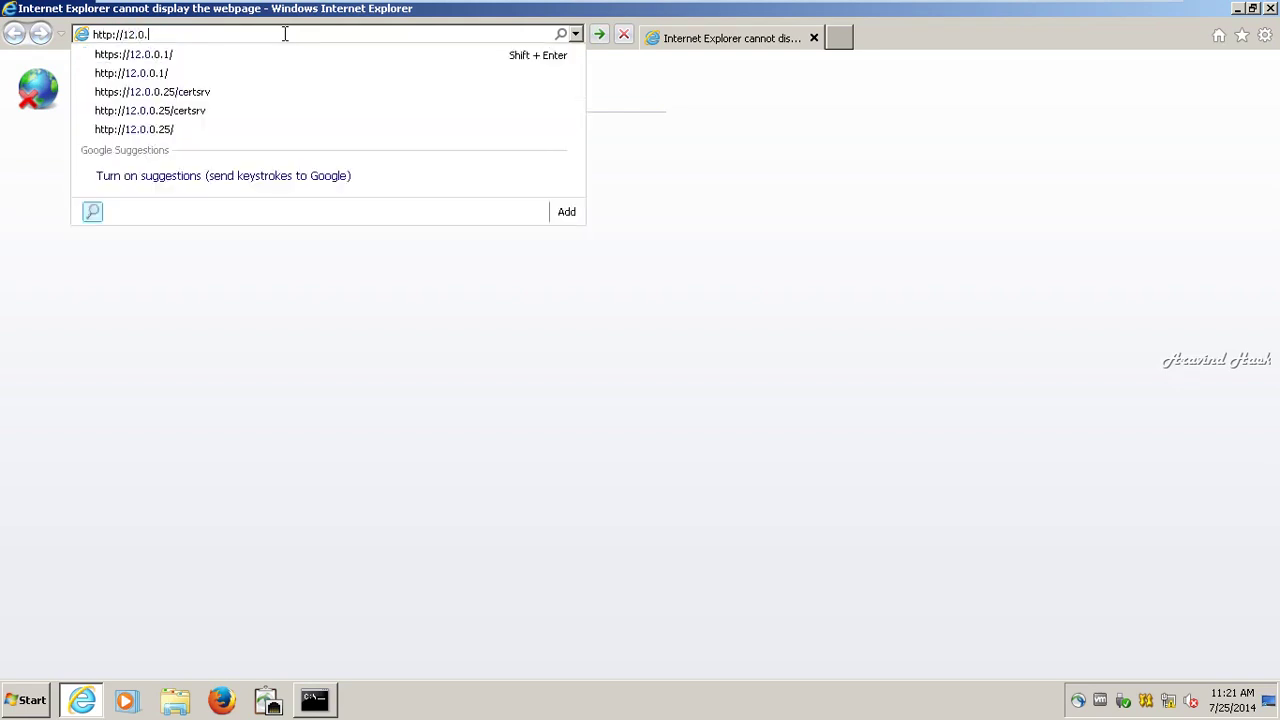
pyautogui.write('0.99')
pyautogui.press('Return')
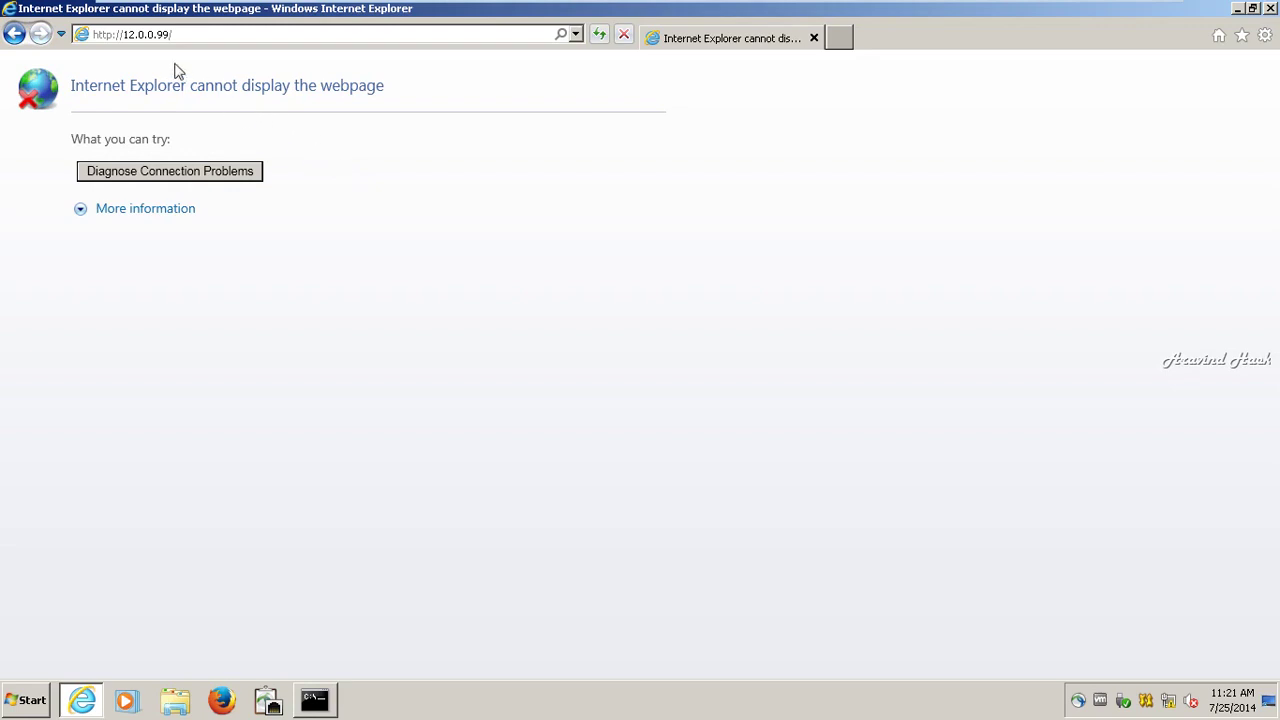
pyautogui.click(116, 42)
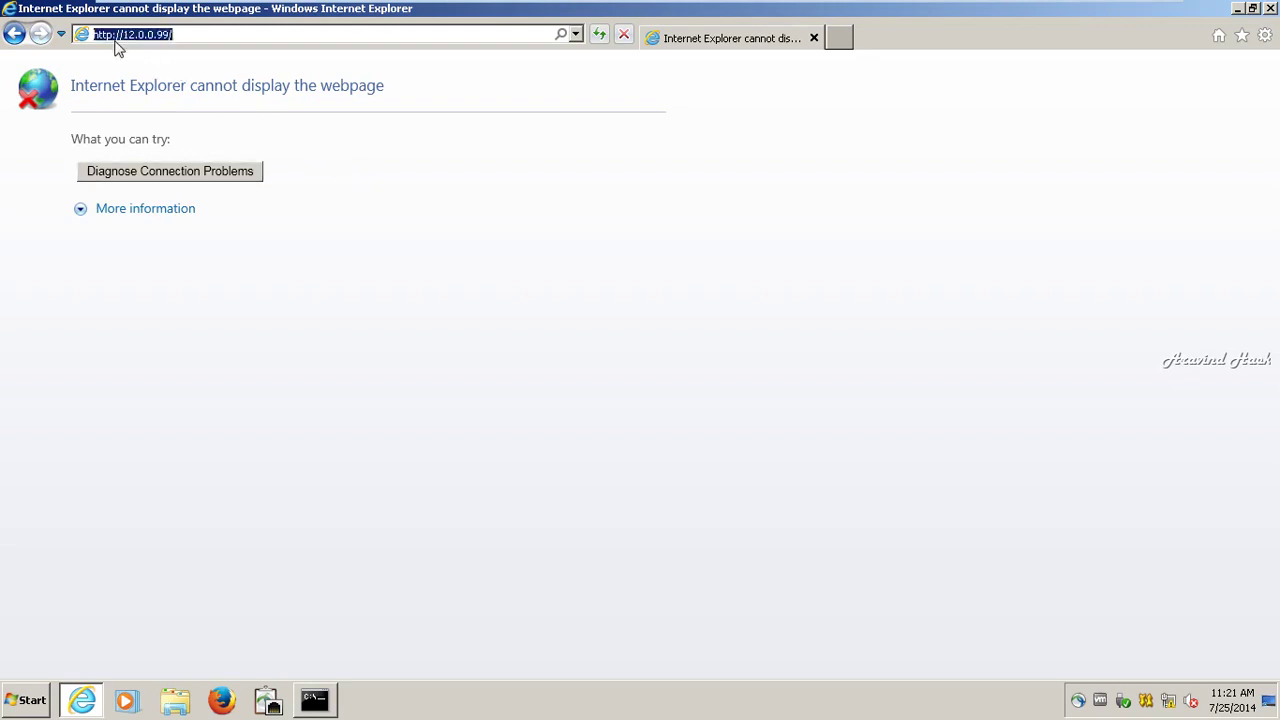
pyautogui.press('End')
pyautogui.press('BackSpace')
pyautogui.press('Left')
pyautogui.press('Left')
pyautogui.press('Left')
pyautogui.press('Left')
pyautogui.press('Left')
pyautogui.write('s')
pyautogui.press('Return')
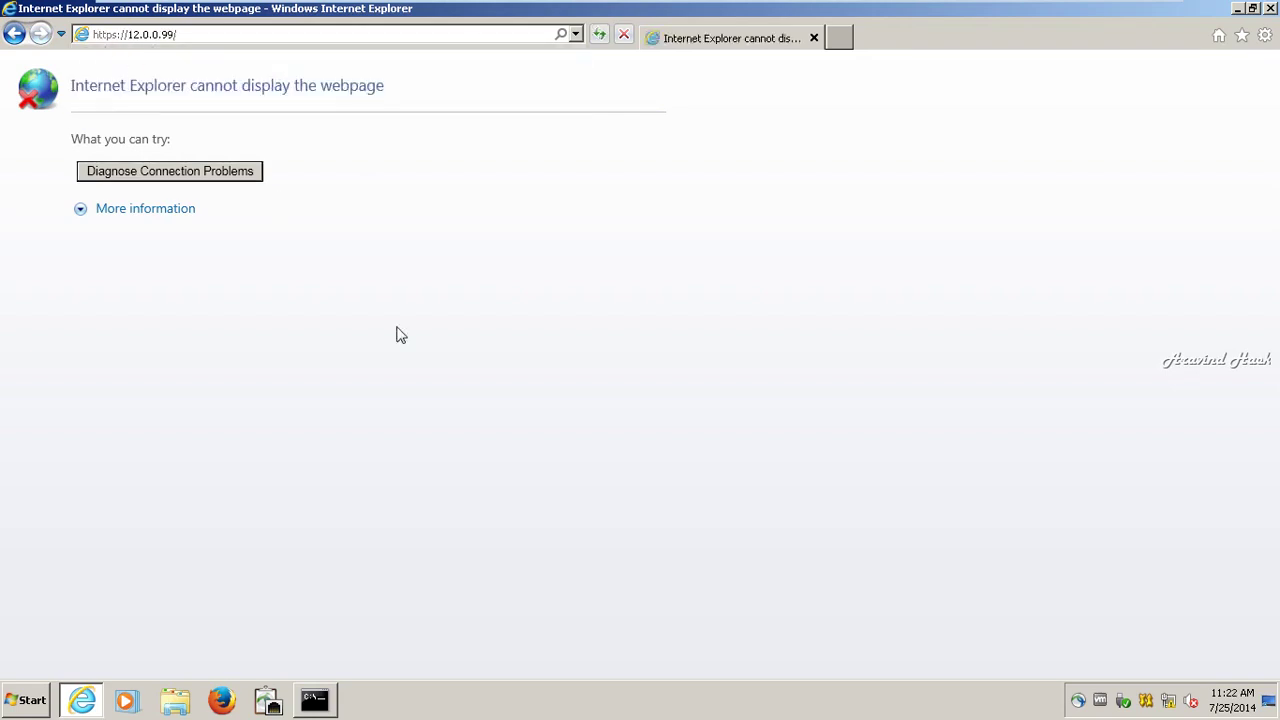
# Step: Reload the appliance over http again and bring up the Command Prompt with the PC's IP settings
pyautogui.click(200, 38)
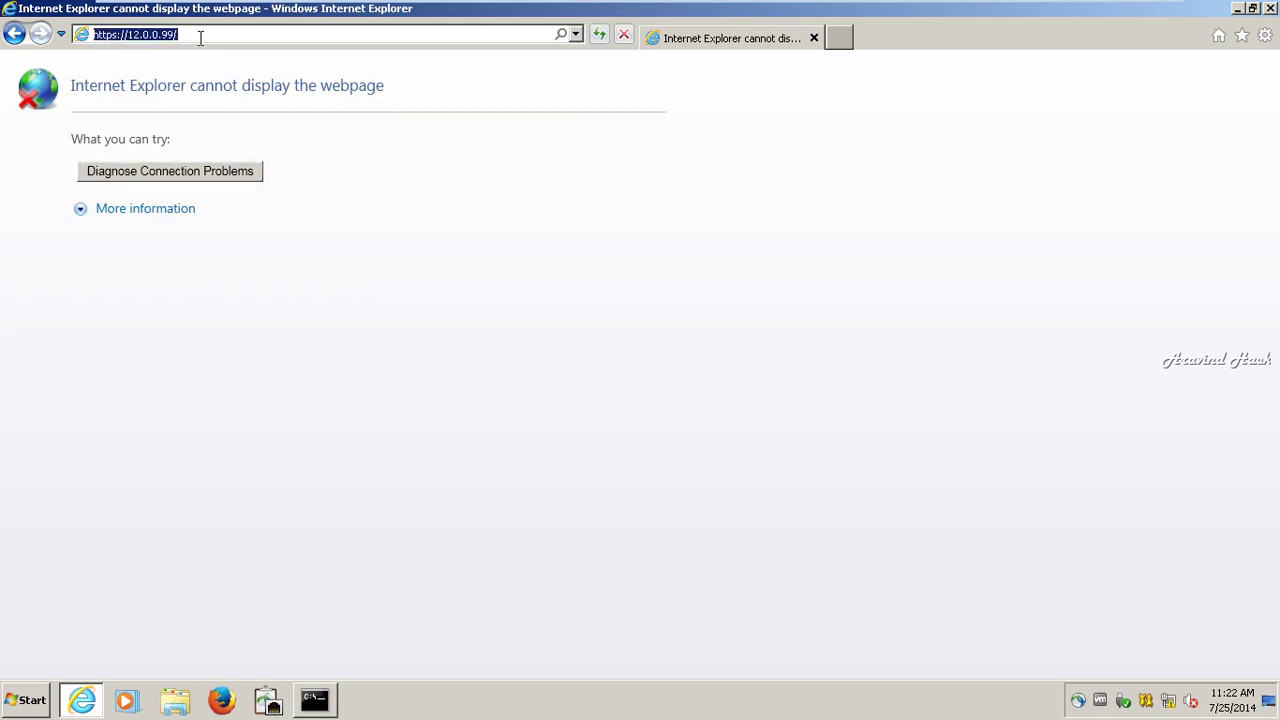
pyautogui.click(200, 38)
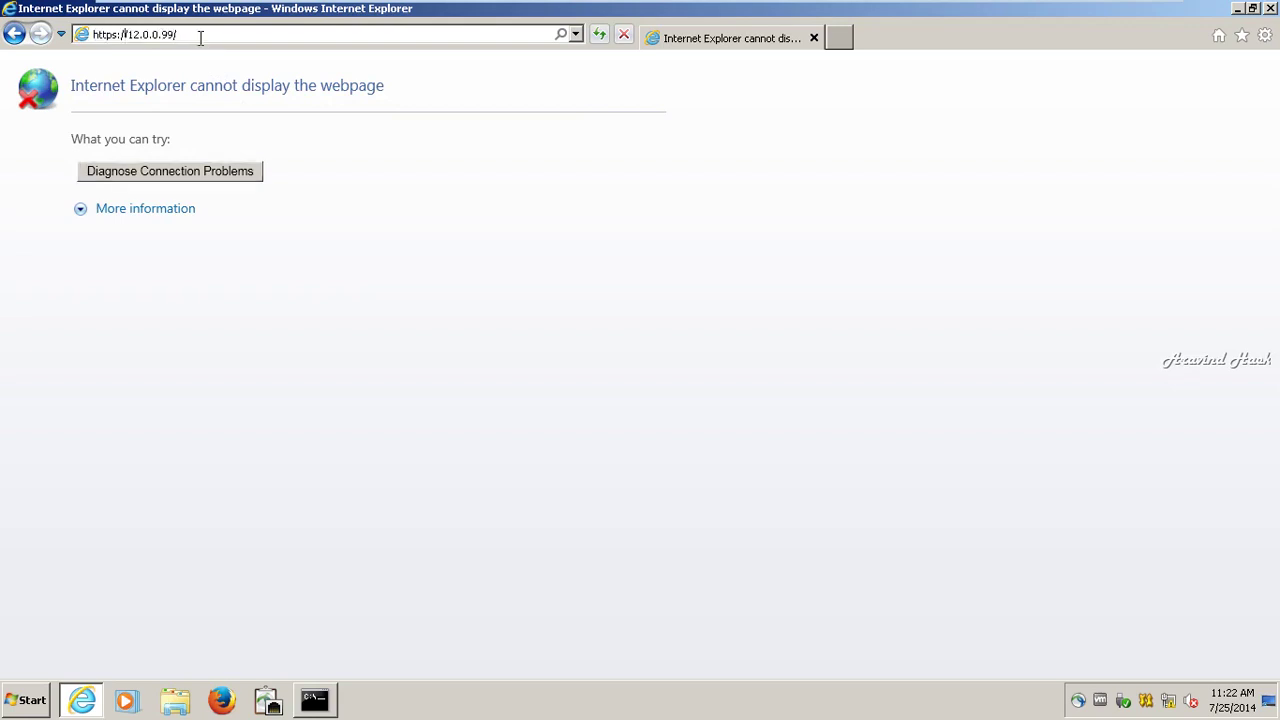
pyautogui.press('Left')
pyautogui.press('Left')
pyautogui.press('BackSpace')
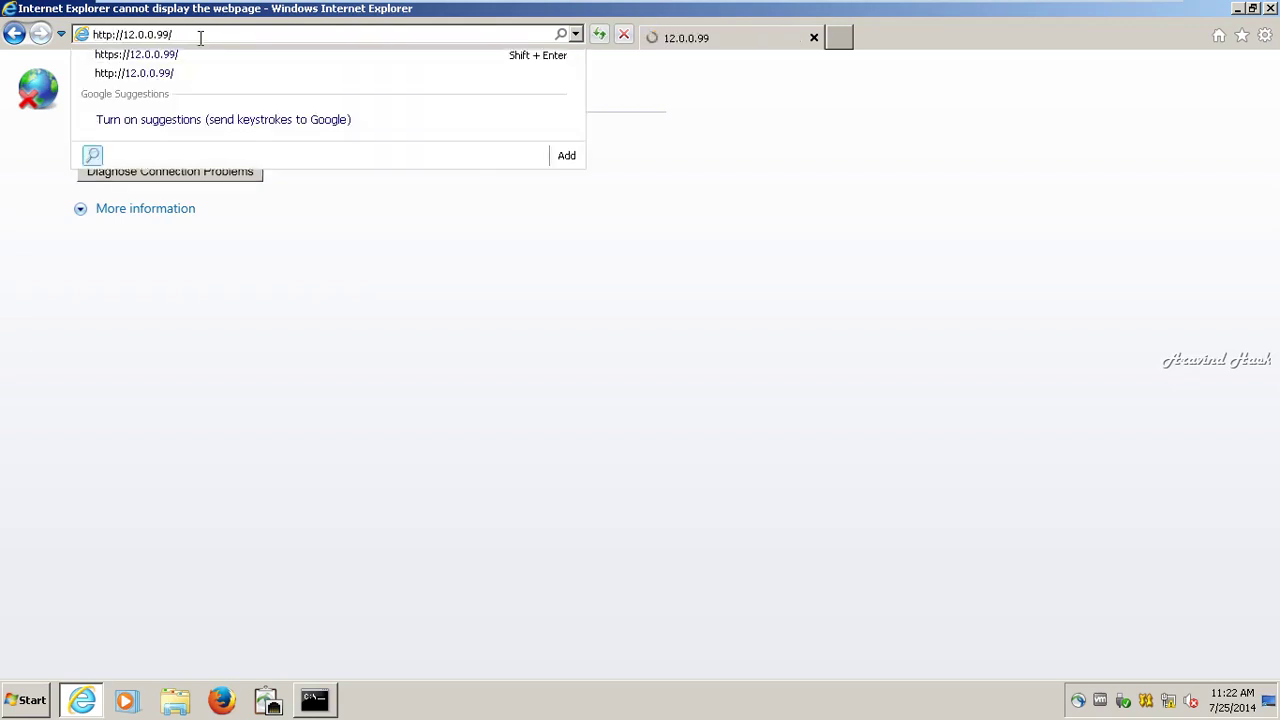
pyautogui.press('Return')
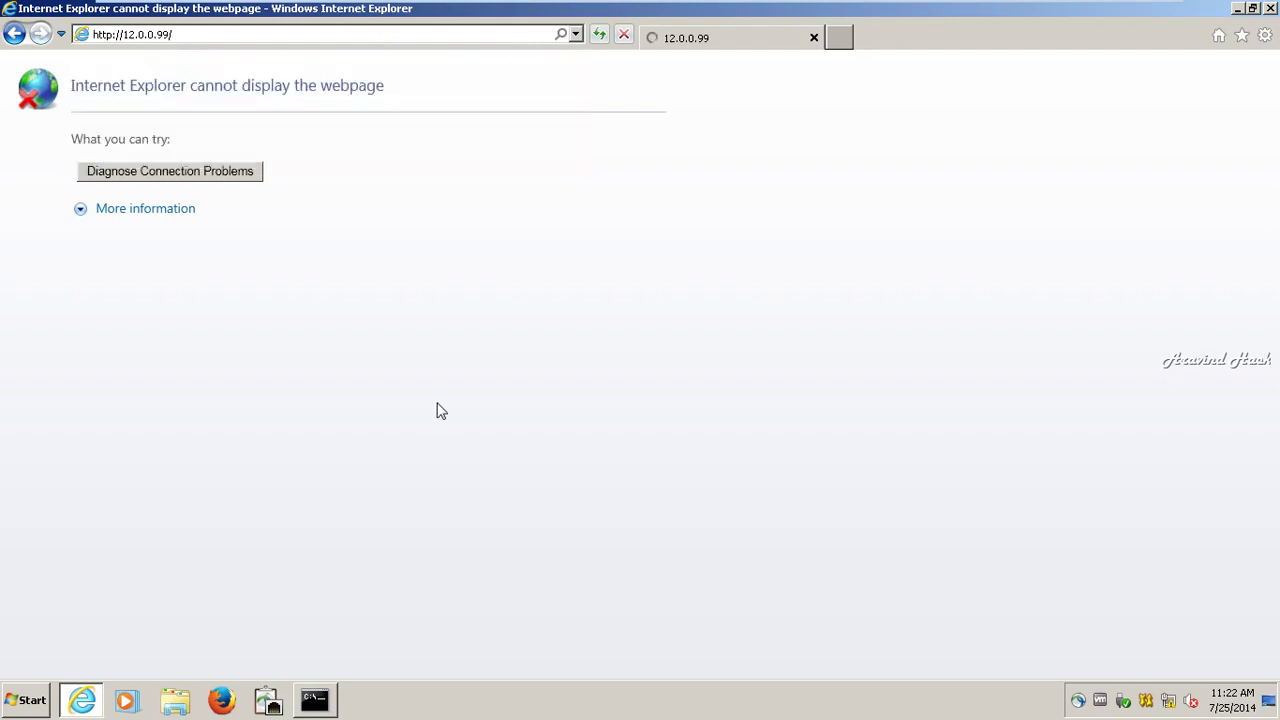
pyautogui.click(315, 703)
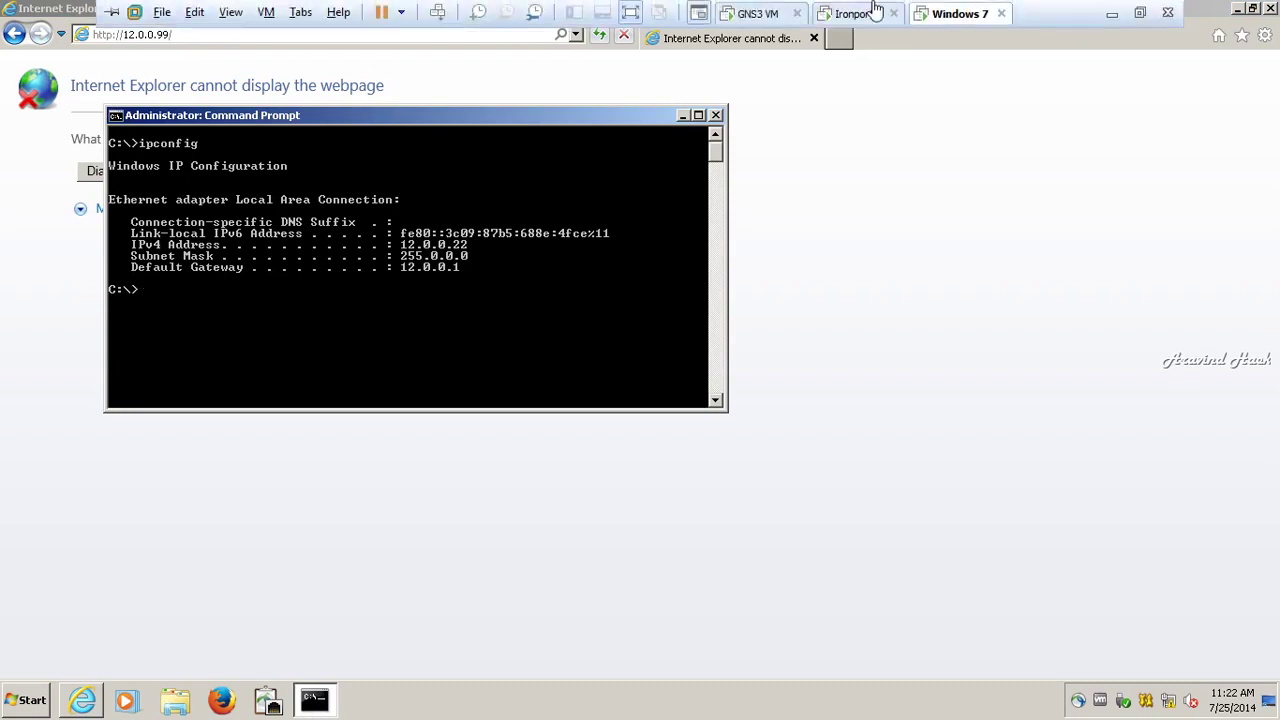
# Step: Ping 12.0.0.22 from the IronPort console and stop it, showing 0% packet loss
pyautogui.click(870, 12)
pyautogui.write('p')
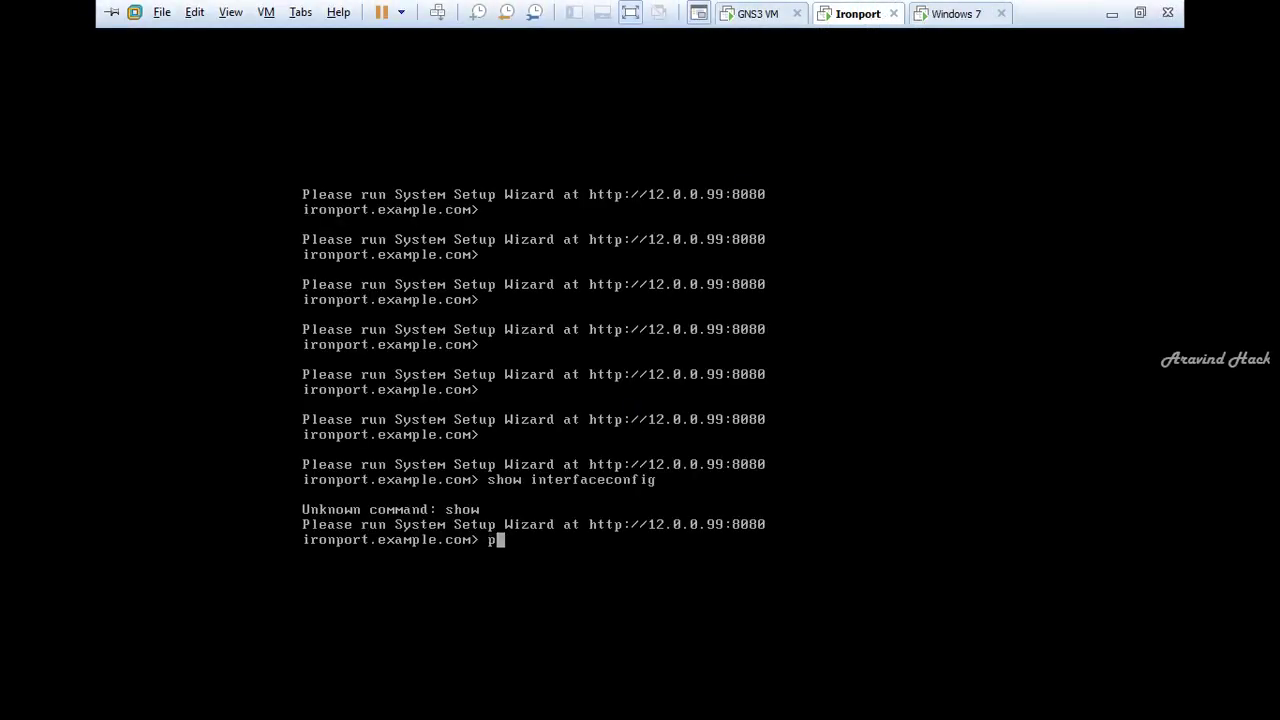
pyautogui.write('ing ')
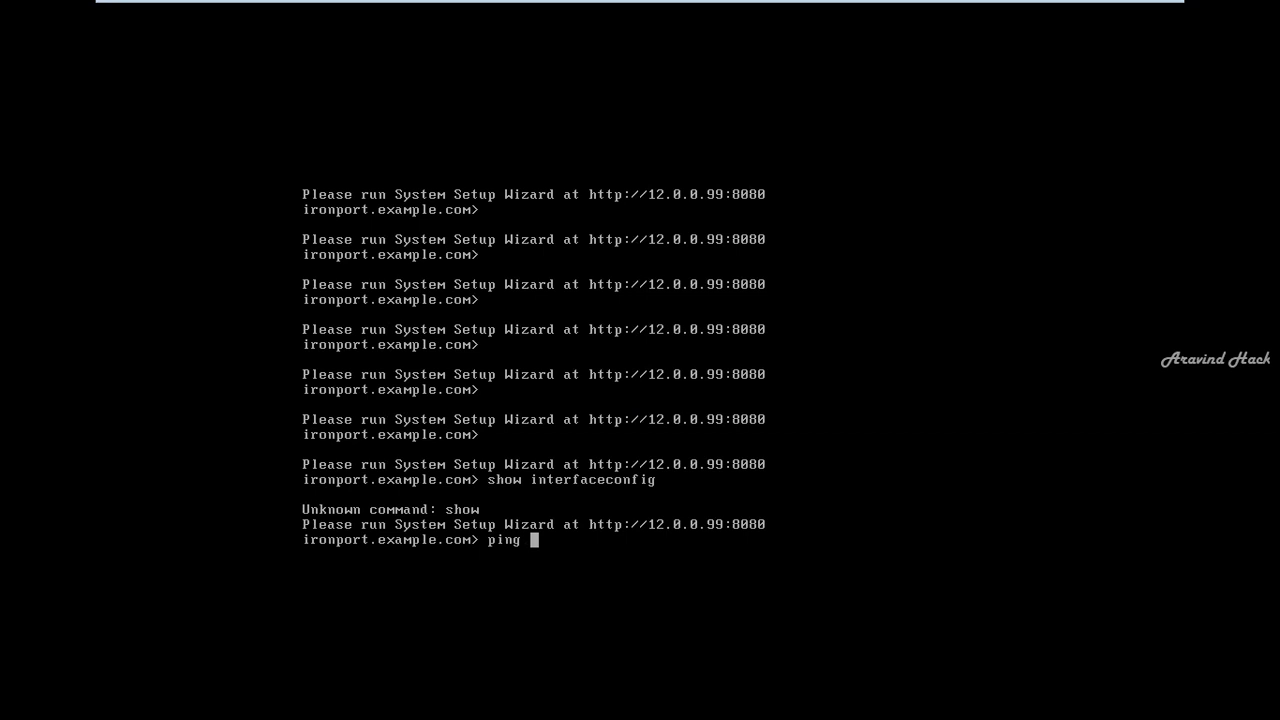
pyautogui.write('12.0.0.22')
pyautogui.press('Return')
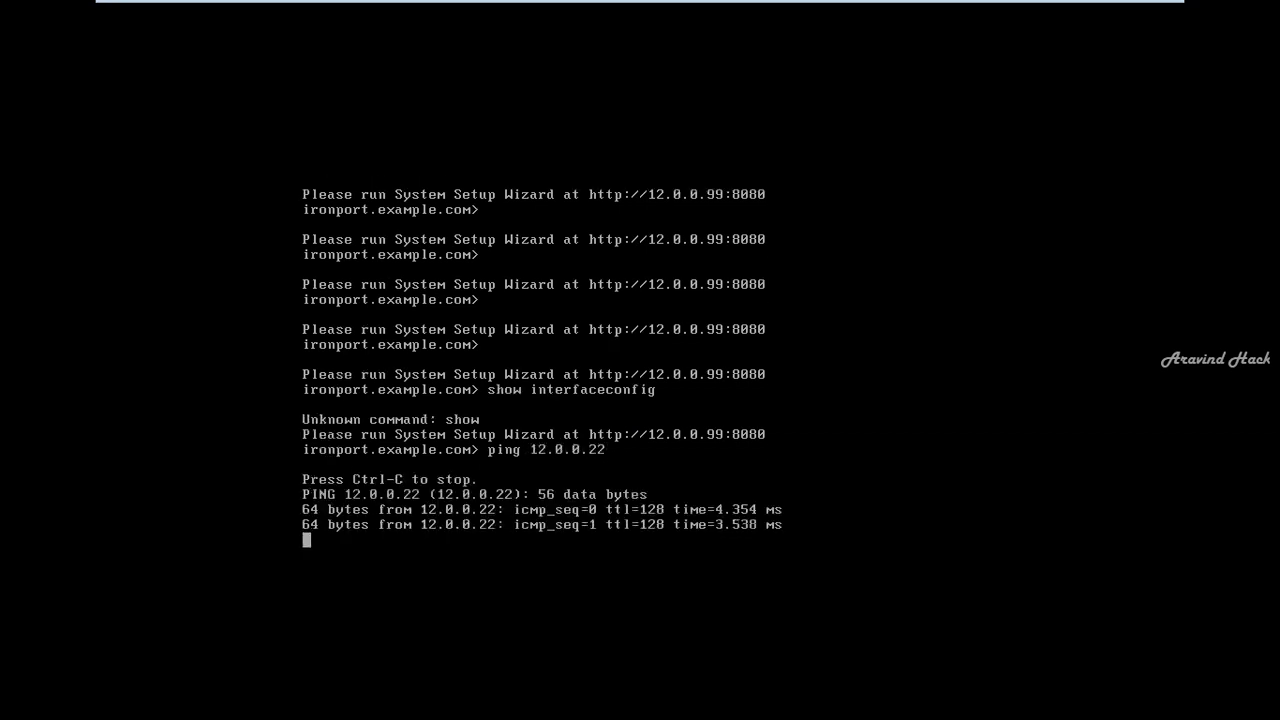
pyautogui.hotkey('ctrl', 'z')
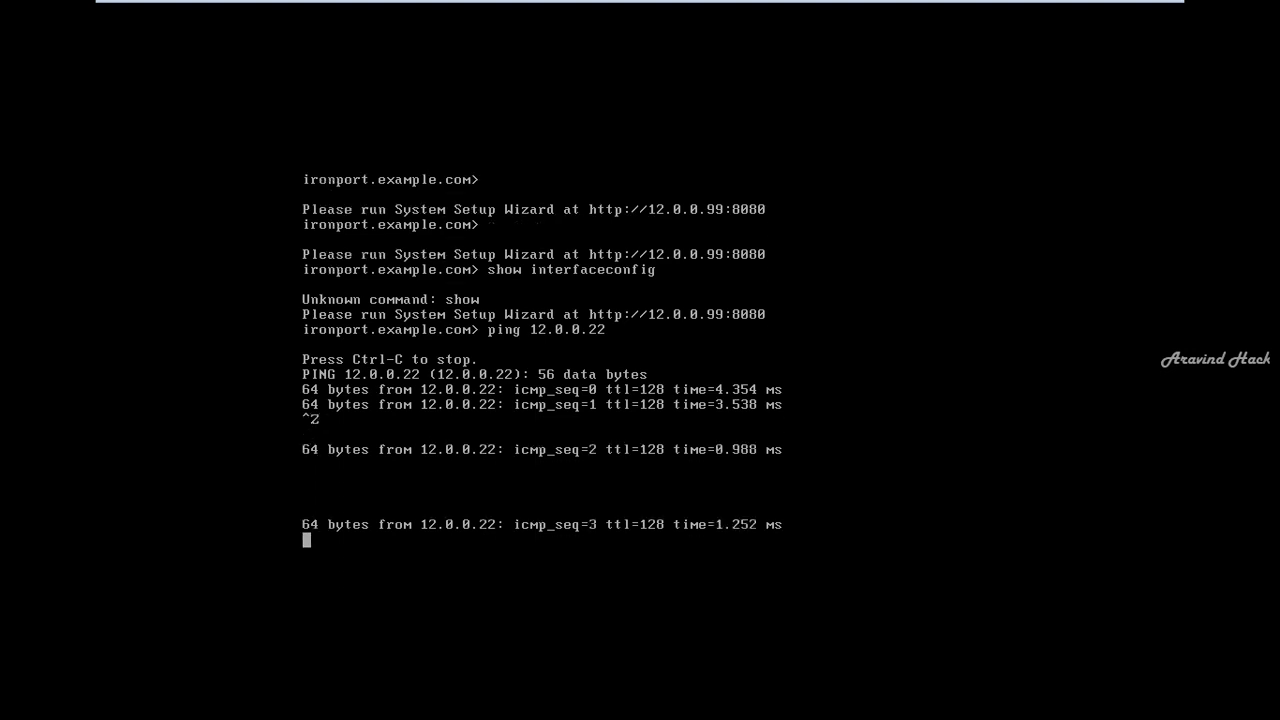
pyautogui.hotkey('ctrl', 'c')
pyautogui.press('Return')
# Step: Clear the IronPort console screen with the clear command
pyautogui.press('Return')
pyautogui.press('Return')
pyautogui.write('cler')
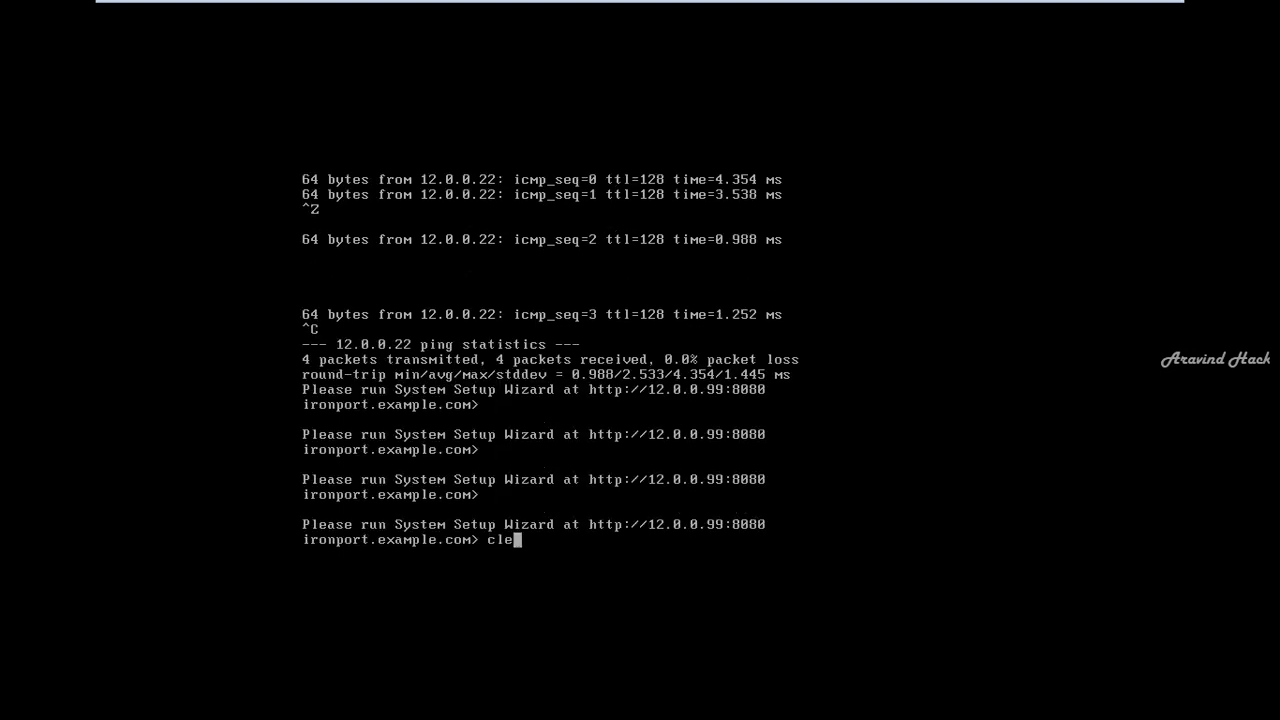
pyautogui.press('BackSpace')
pyautogui.write('ar')
pyautogui.press('Return')
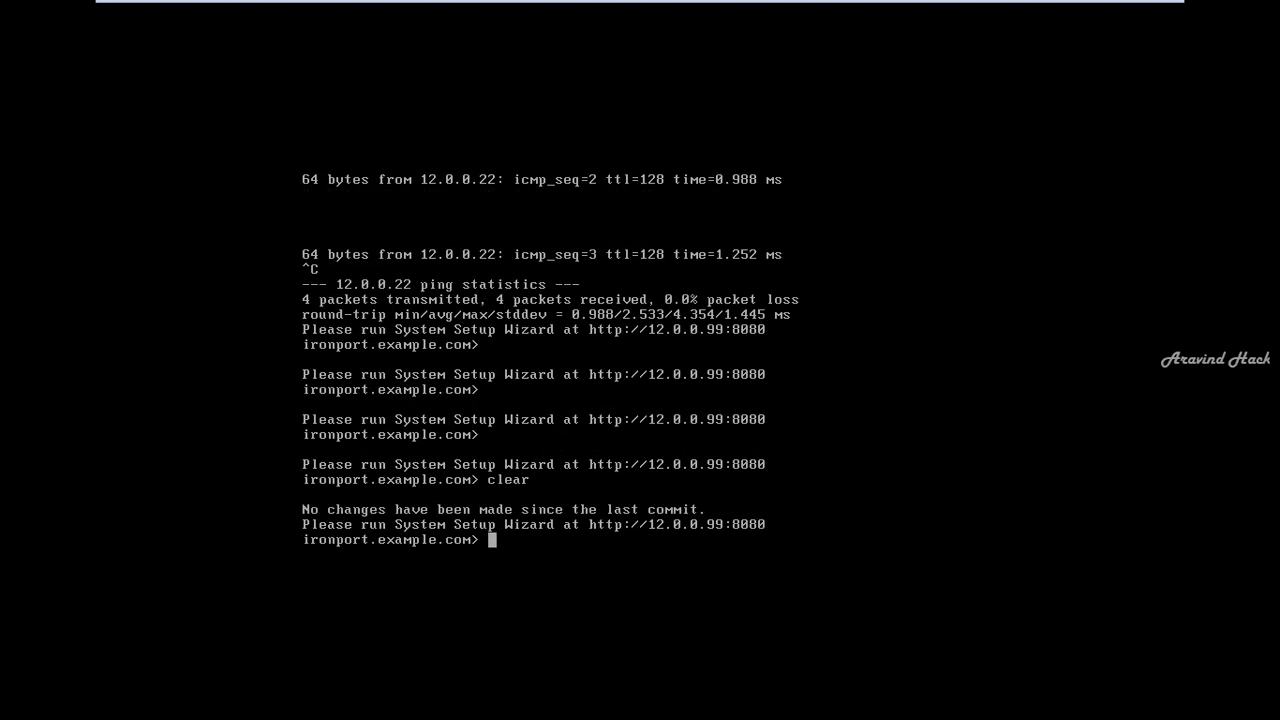
pyautogui.press('Return')
pyautogui.press('Return')
pyautogui.press('Return')
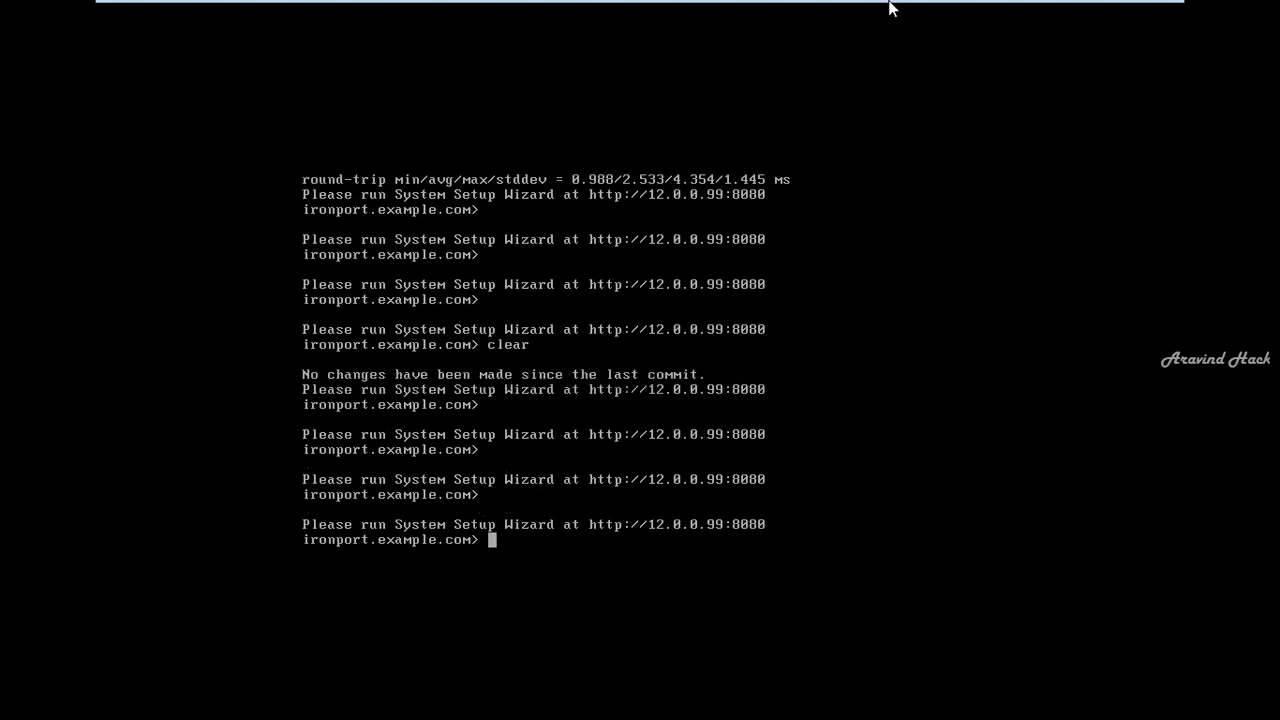
# Step: Minimise the IronPort console and bring the Windows 7 VM full-screen
pyautogui.moveTo(1097, 10)
pyautogui.click(1112, 13)
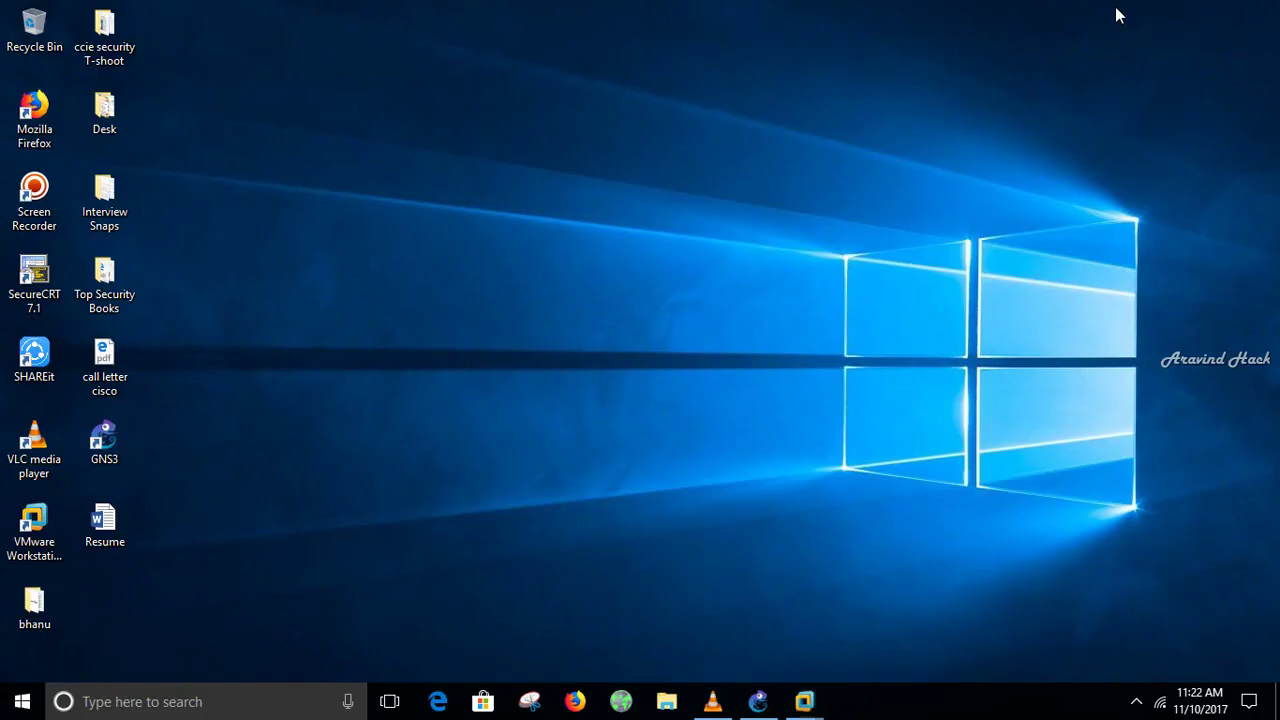
pyautogui.moveTo(805, 701)
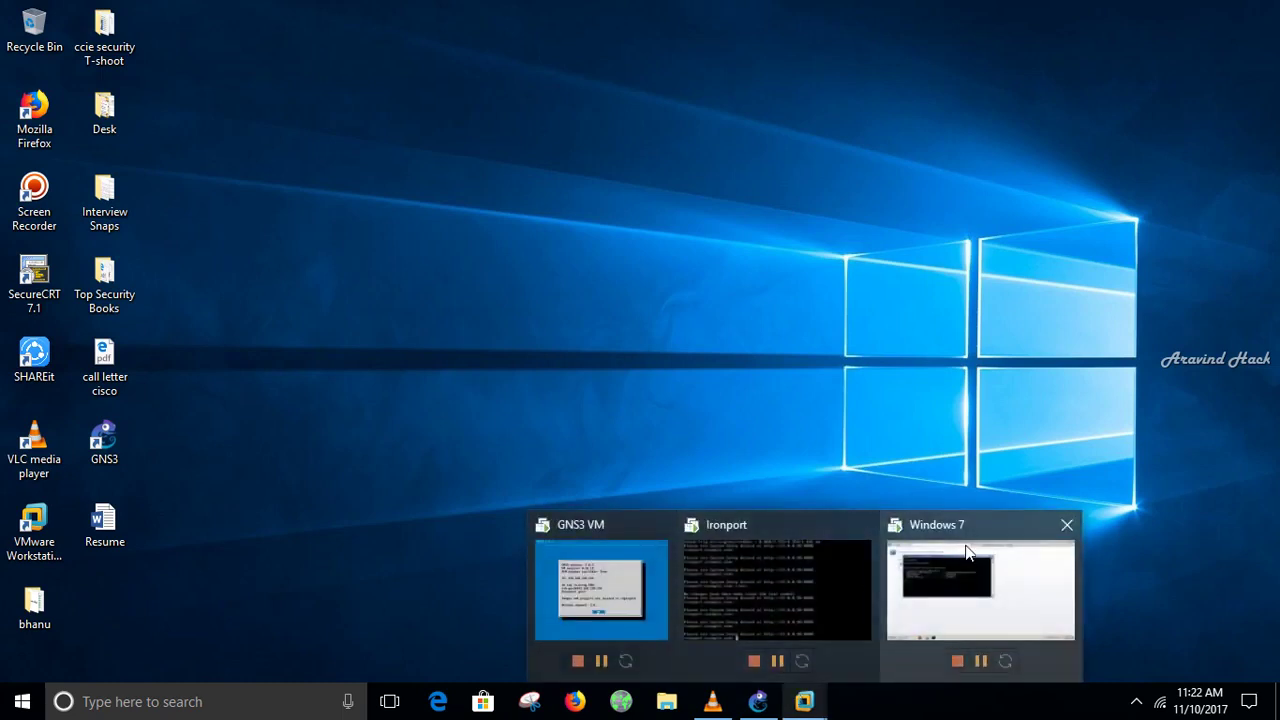
pyautogui.click(968, 553)
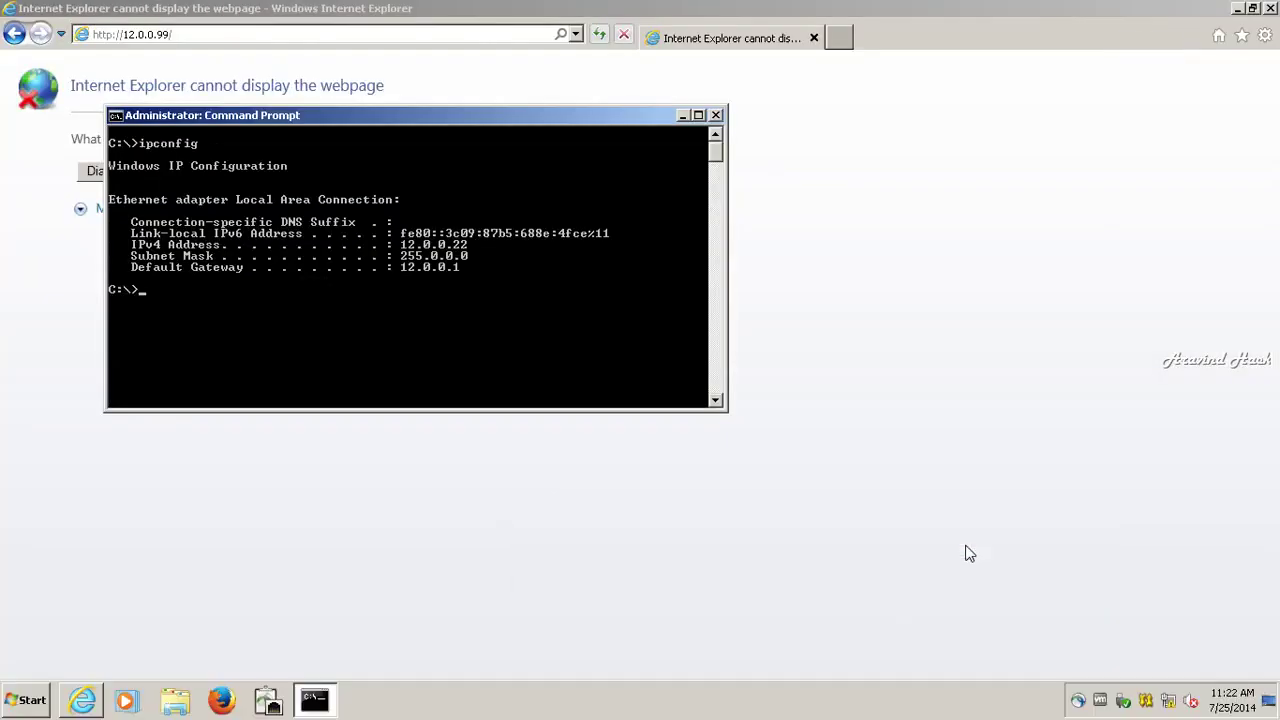
pyautogui.click(211, 34)
pyautogui.click(211, 34)
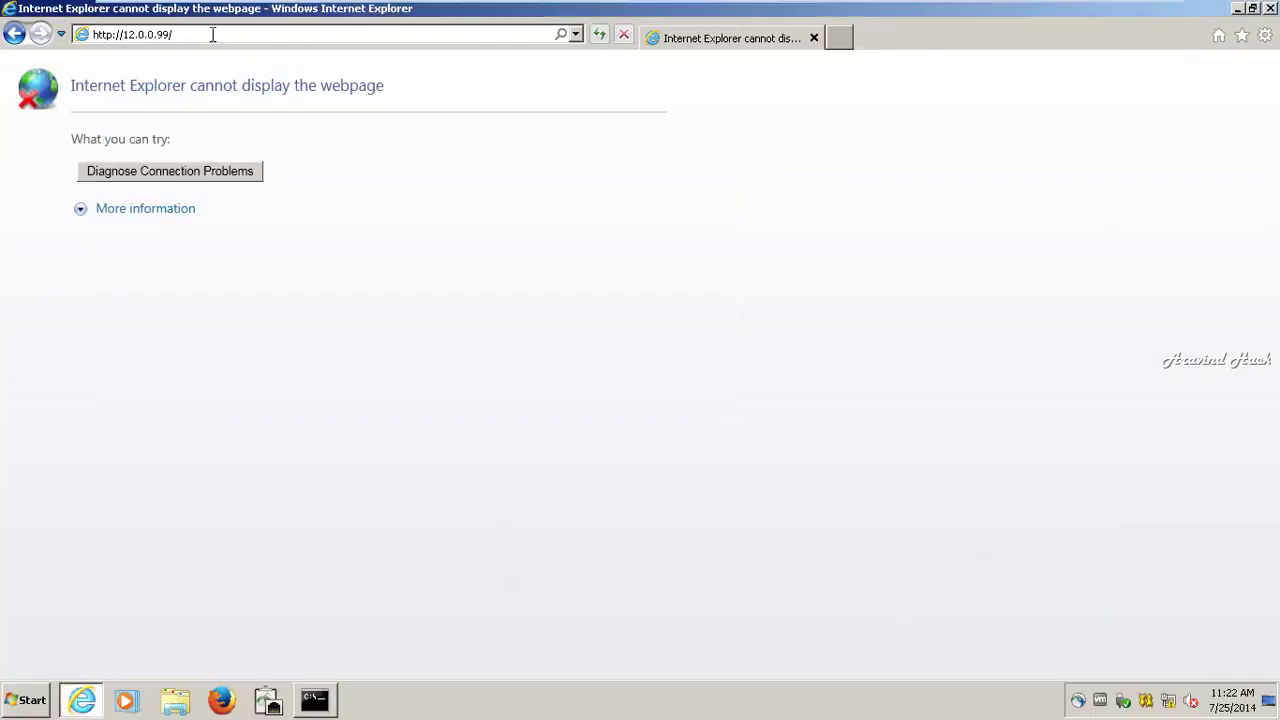
pyautogui.press('BackSpace')
pyautogui.write(':8080')
pyautogui.press('Return')
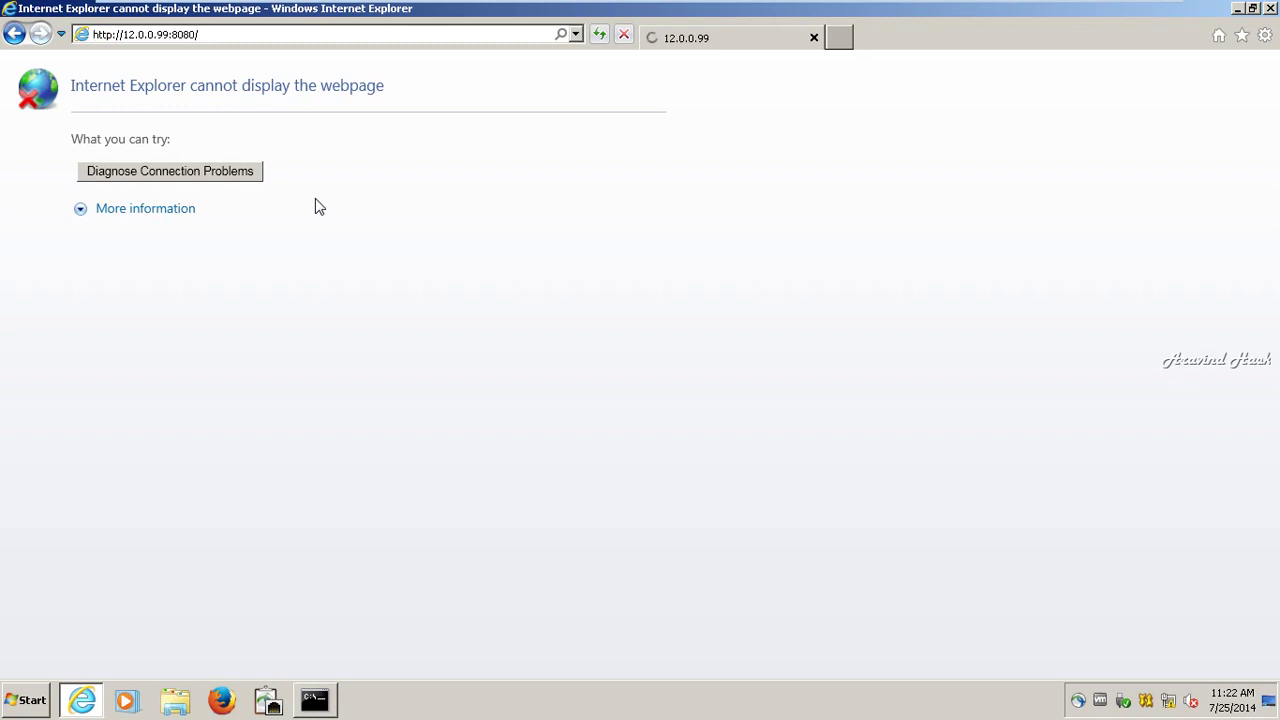
pyautogui.click(328, 702)
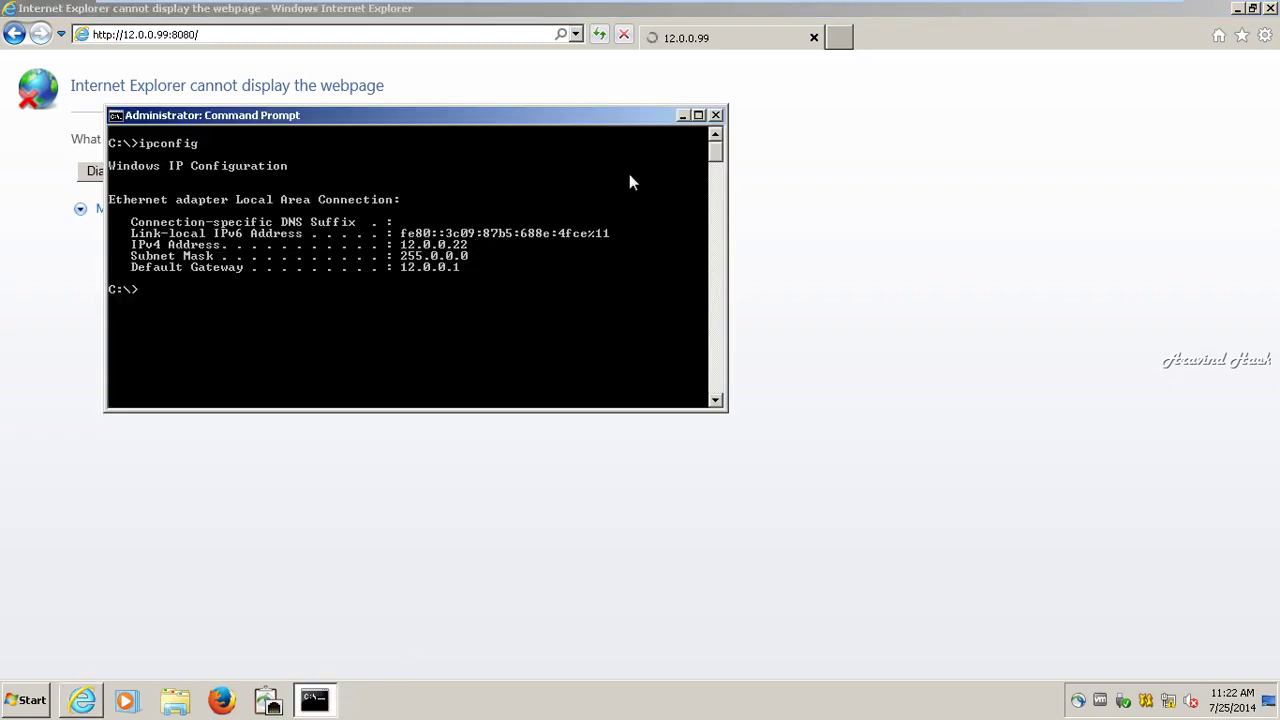
pyautogui.moveTo(545, 121); pyautogui.dragTo(1041, 135)
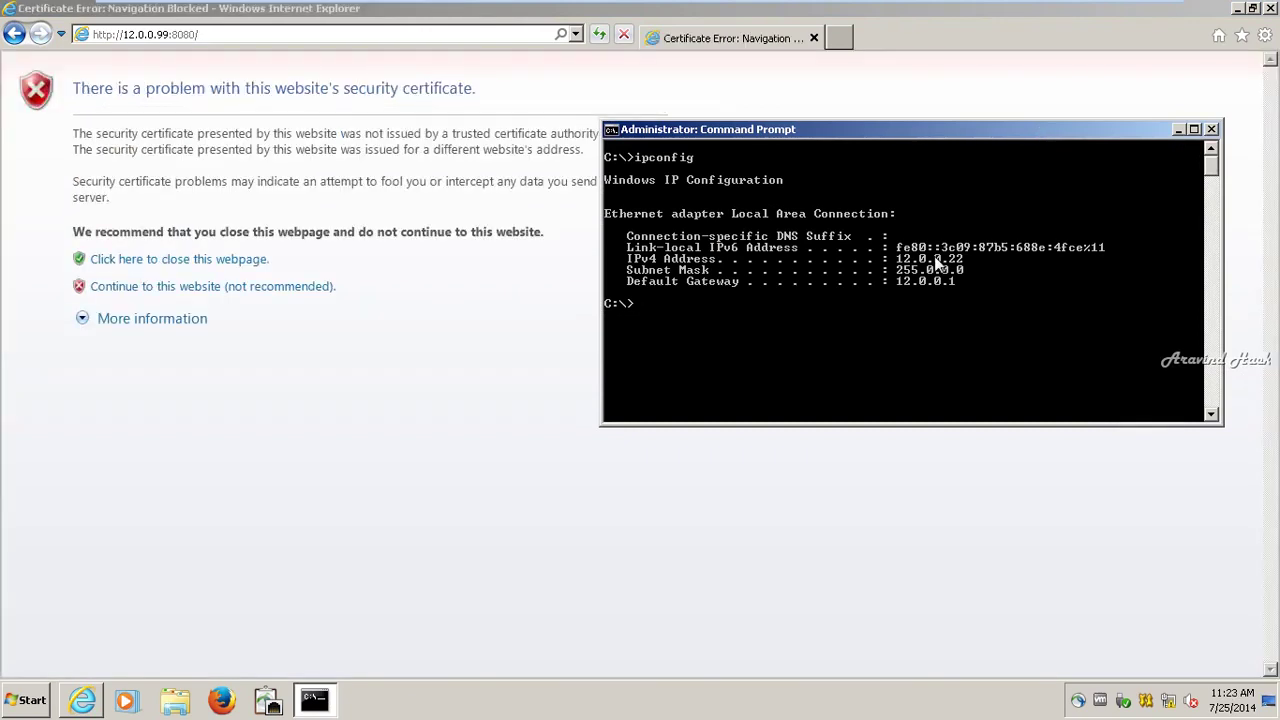
# Step: Continue past the certificate warning and log in as admin with the administrator password
pyautogui.click(262, 293)
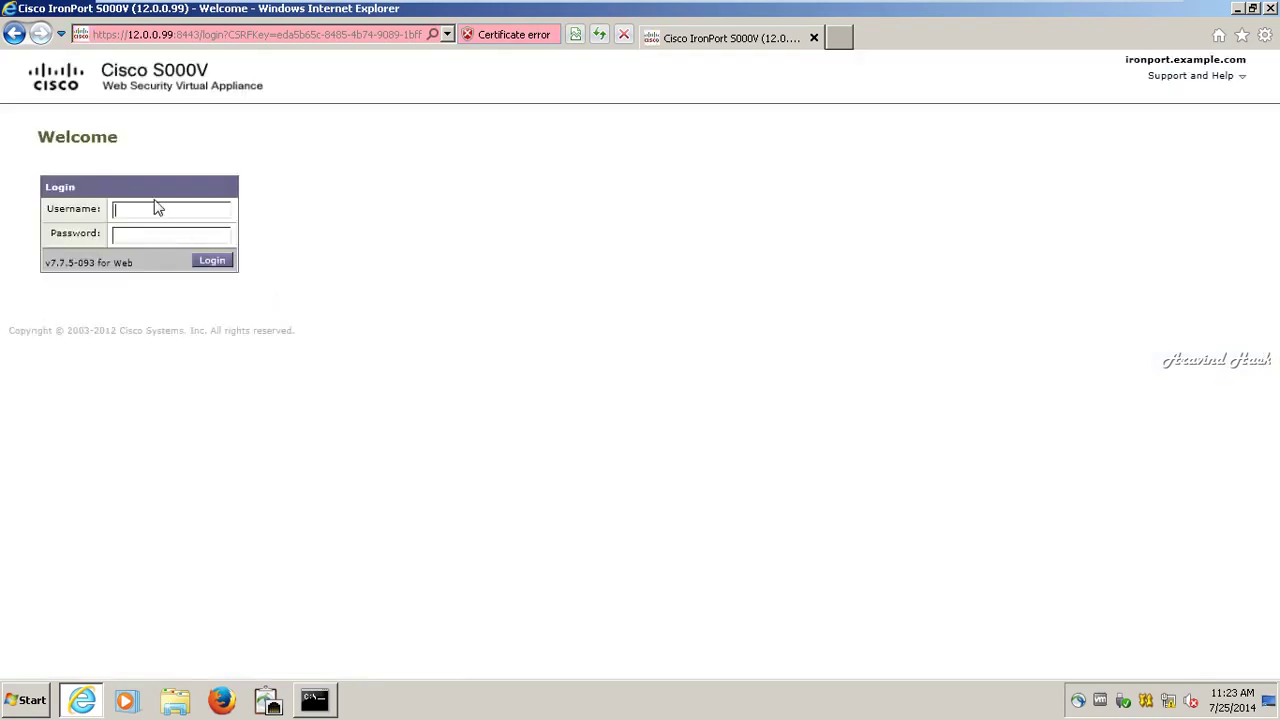
pyautogui.write('admin')
pyautogui.press('Tab')
pyautogui.write('ironport')
pyautogui.click(226, 264)
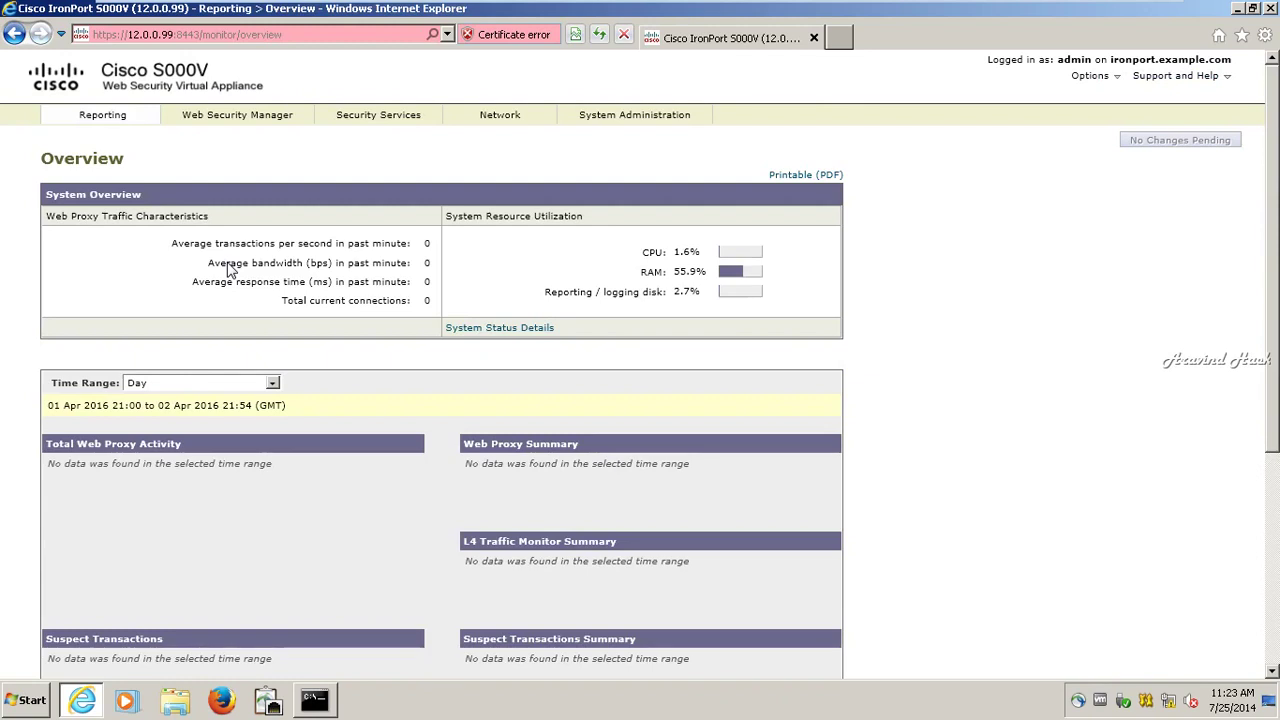
# Step: Launch the System Setup Wizard from the System Administration menu
pyautogui.click(510, 117)
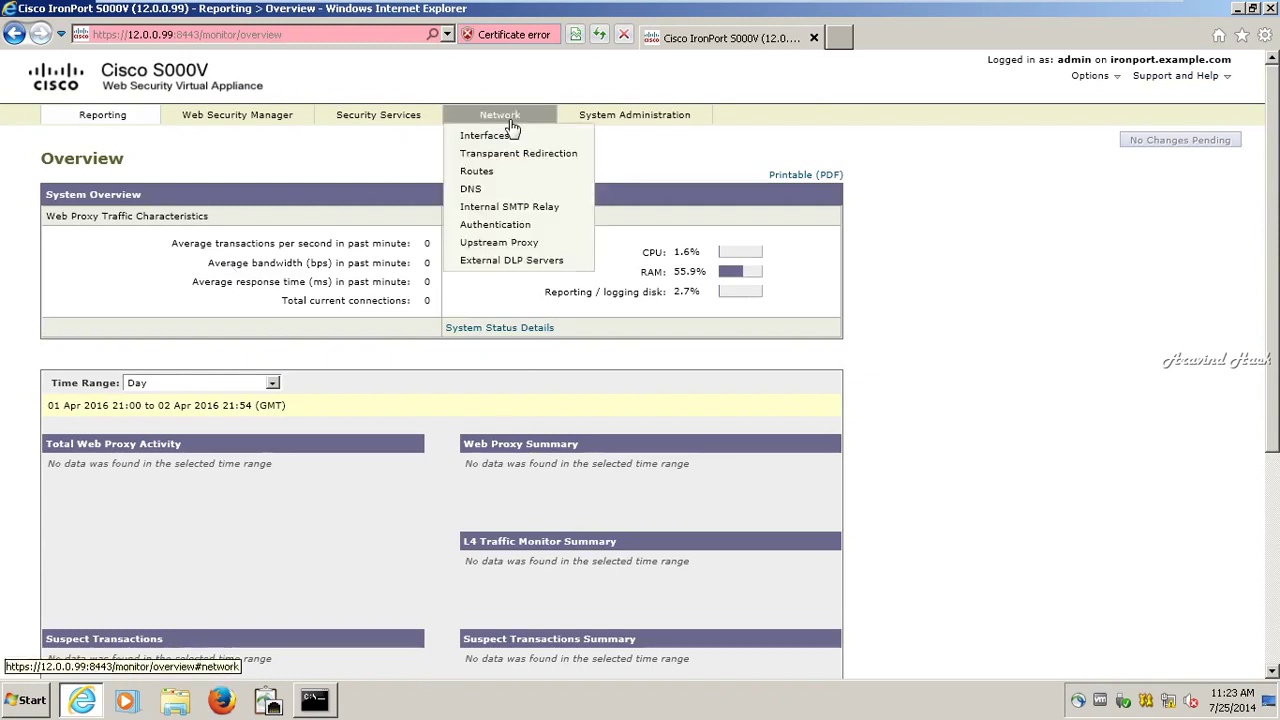
pyautogui.moveTo(620, 118)
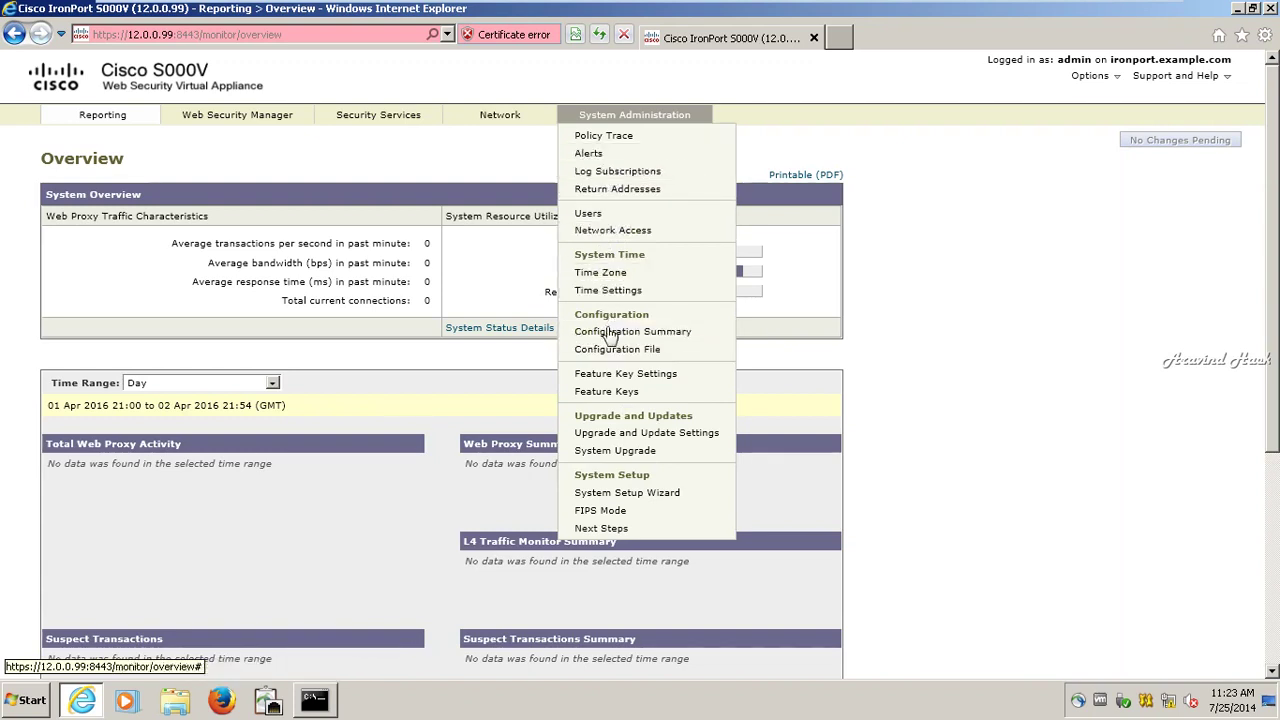
pyautogui.click(648, 493)
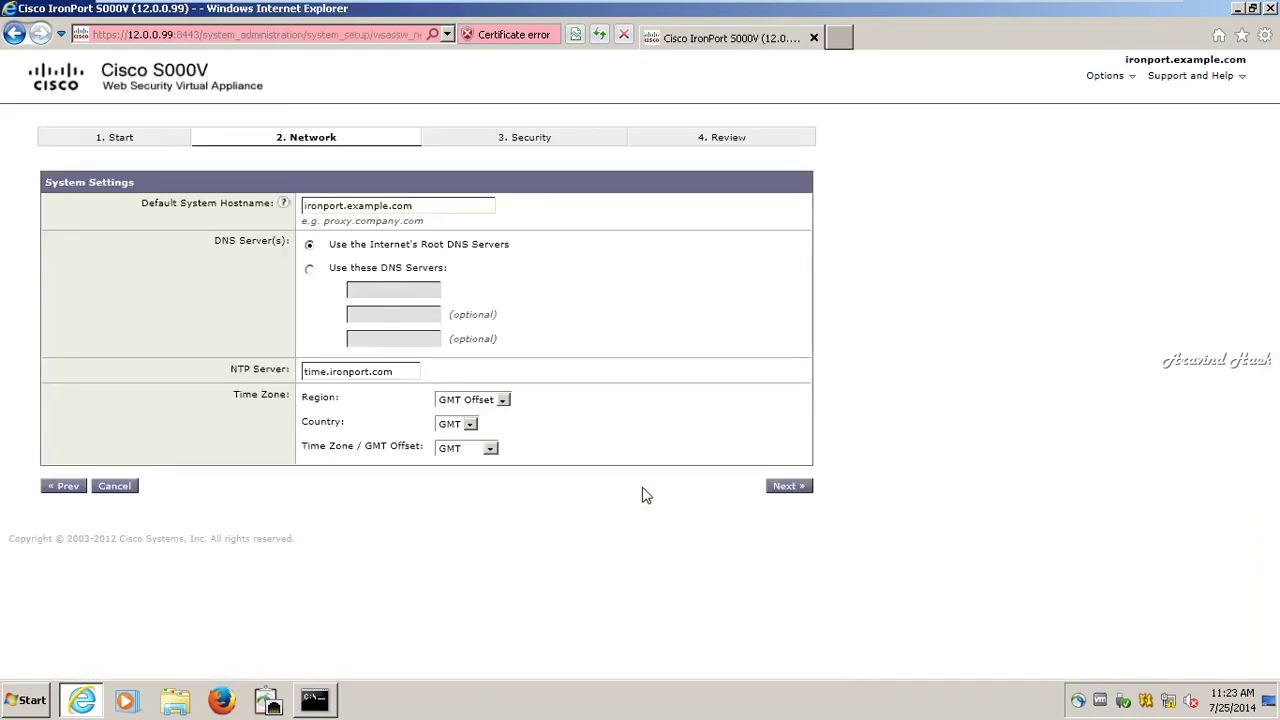
# Step: Change the appliance hostname from ironport.example.com to wsa.cisco.com
pyautogui.tripleClick(362, 221)
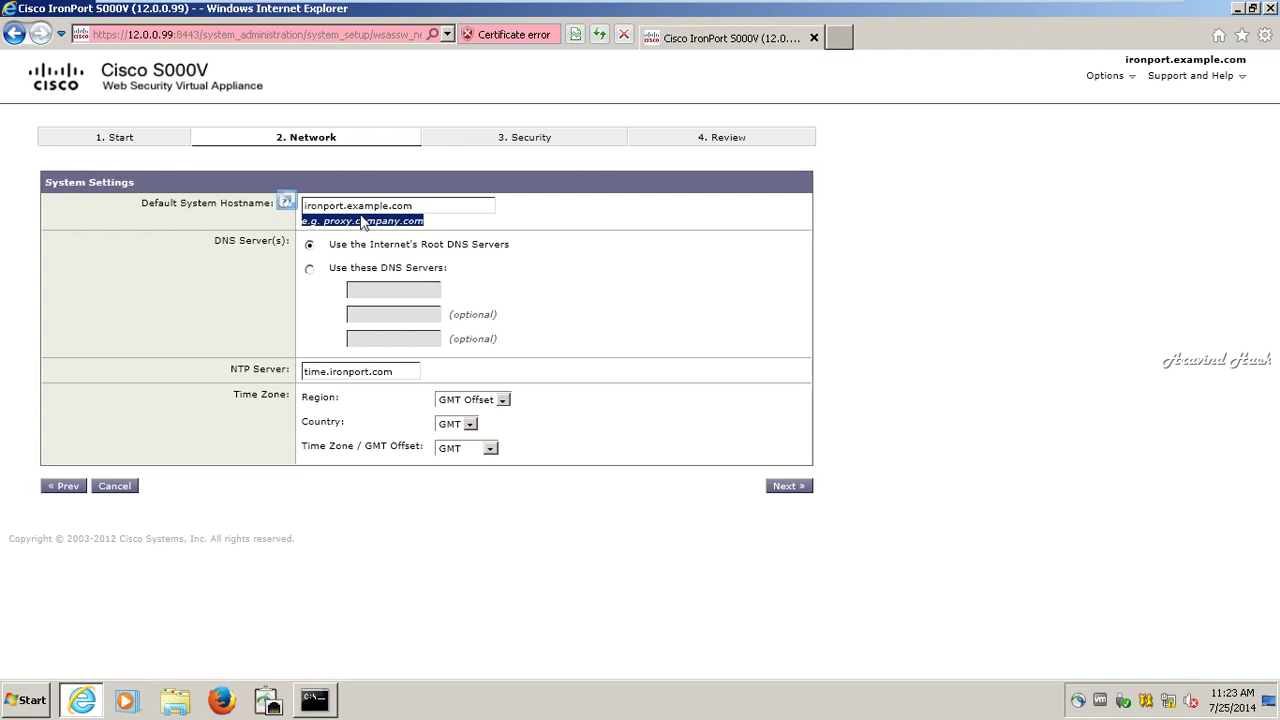
pyautogui.tripleClick(364, 208)
pyautogui.press('BackSpace')
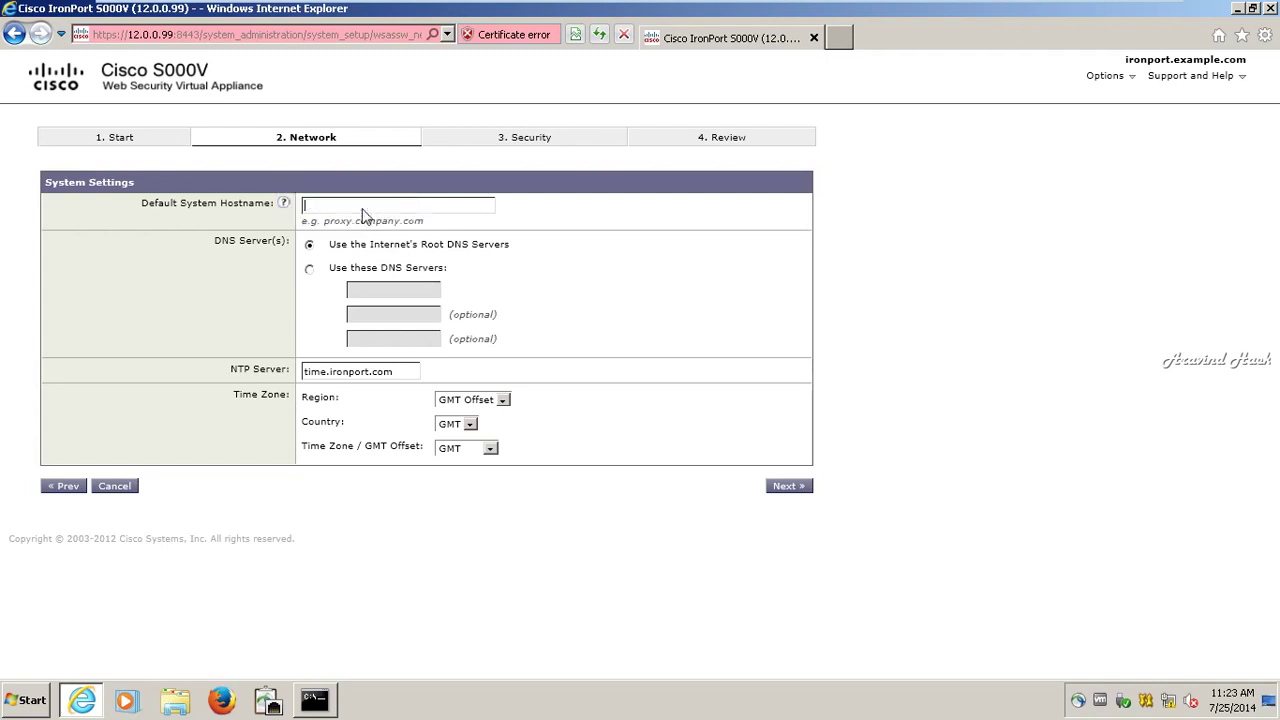
pyautogui.write('wsa.cisco.com')
pyautogui.press('Tab')
pyautogui.press('Tab')
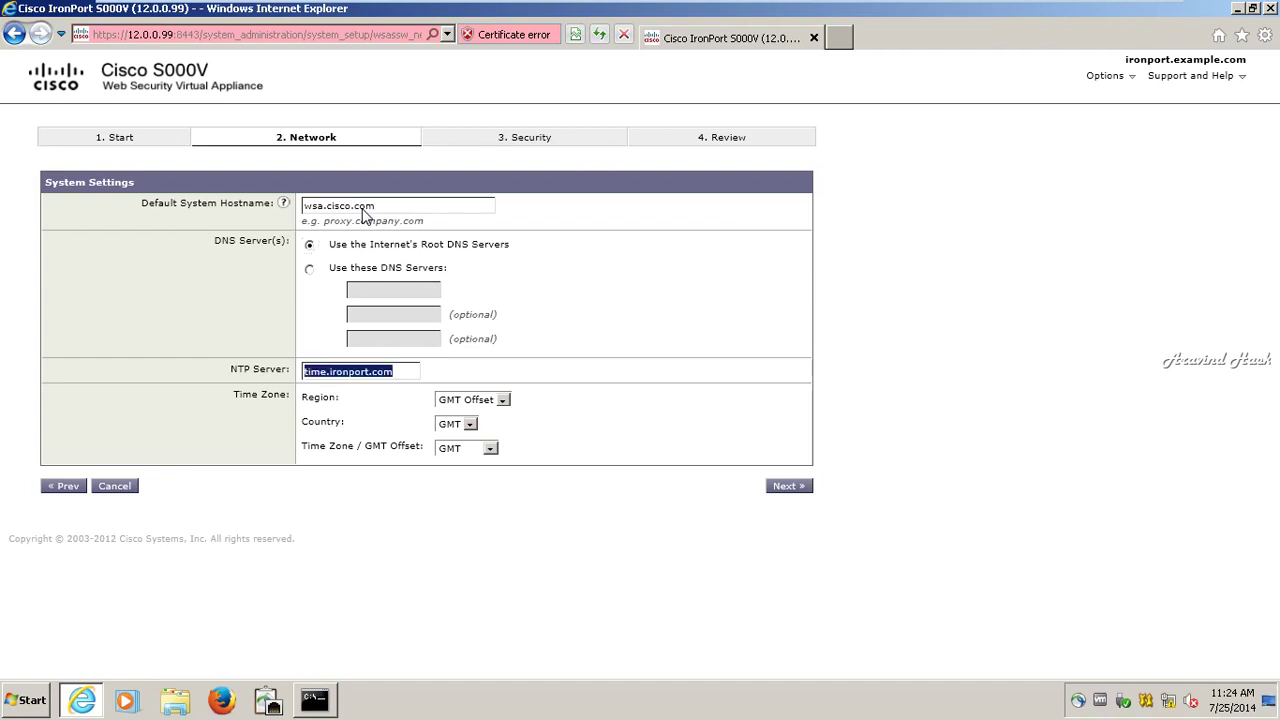
# Step: Switch to custom DNS servers and set the first one to 8.8.4.4
pyautogui.click(310, 269)
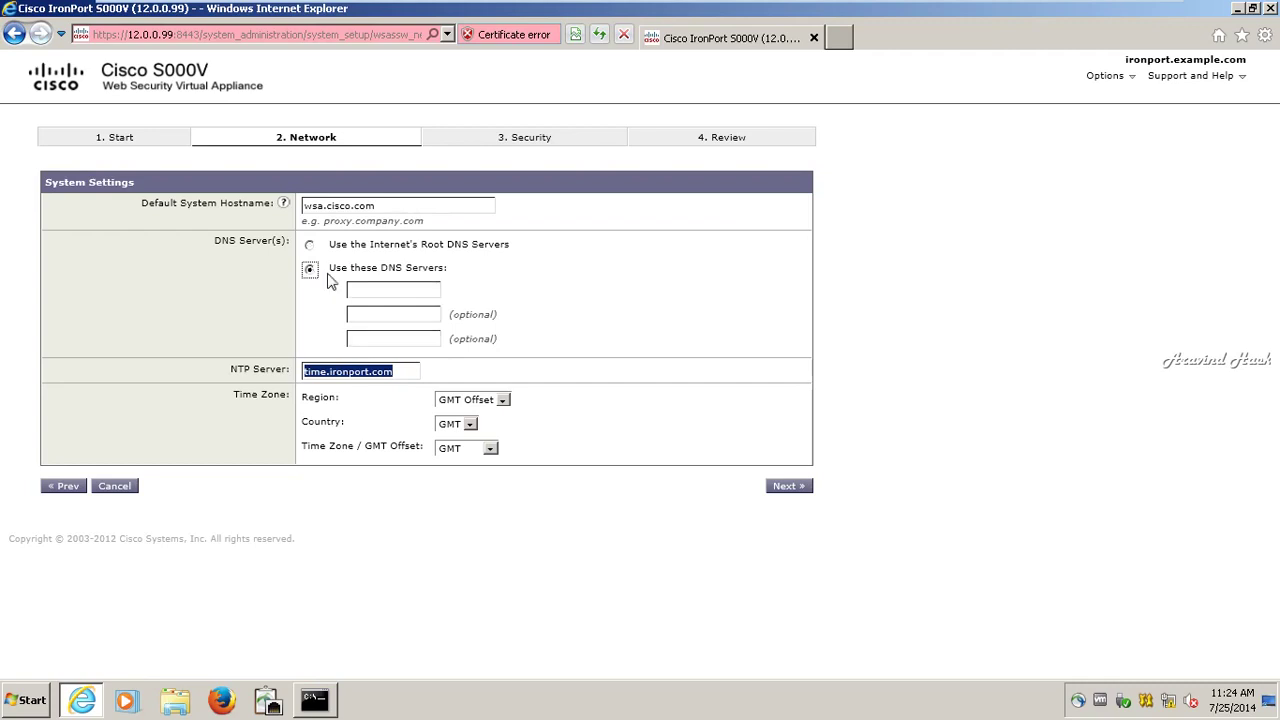
pyautogui.click(394, 291)
pyautogui.write('8.8')
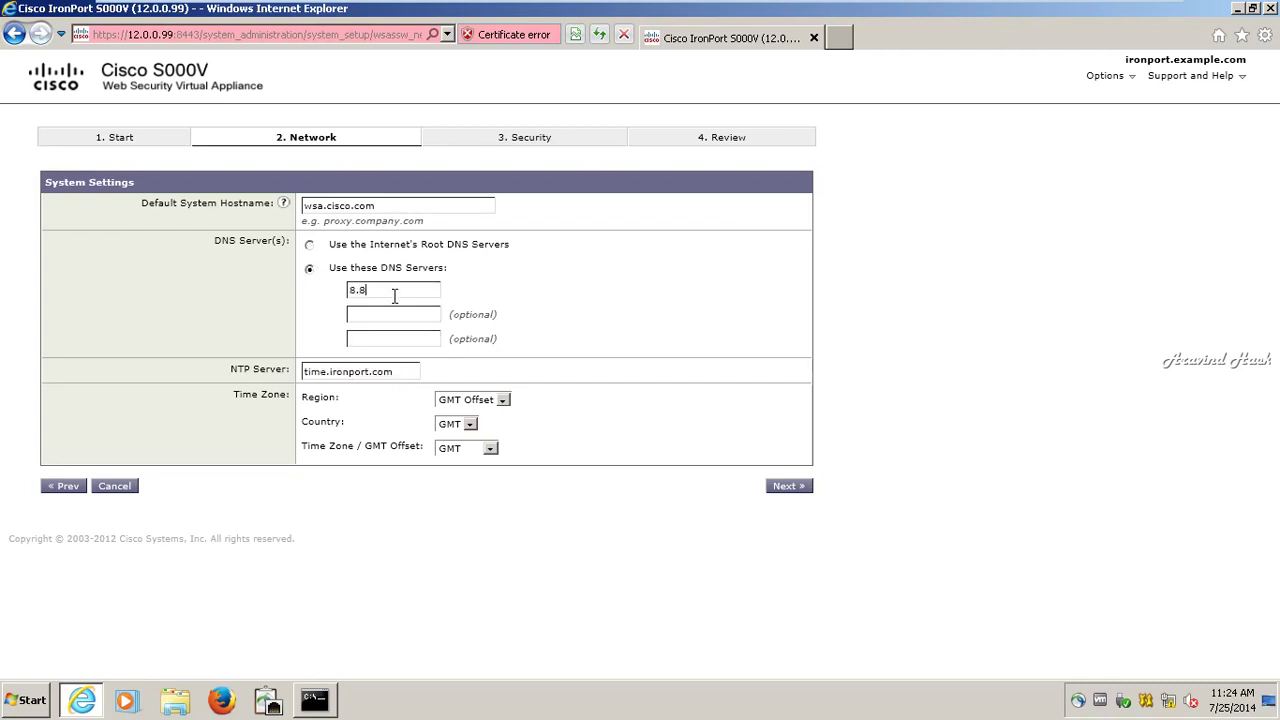
pyautogui.write('.4.4.4')
pyautogui.press('BackSpace')
pyautogui.press('BackSpace')
pyautogui.press('Tab')
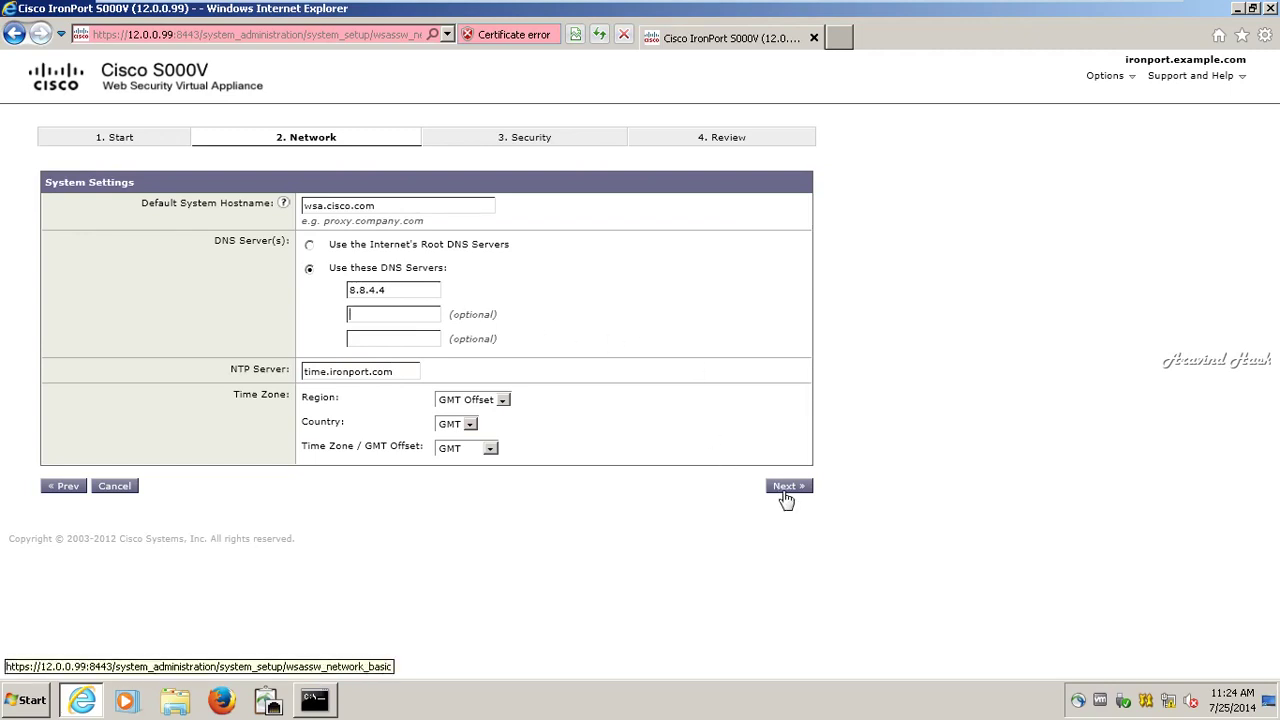
# Step: Change the NTP server to time.cisco.com and continue to Network Context
pyautogui.click(369, 371)
pyautogui.press('BackSpace')
pyautogui.press('BackSpace')
pyautogui.press('BackSpace')
pyautogui.press('BackSpace')
pyautogui.press('BackSpace')
pyautogui.press('BackSpace')
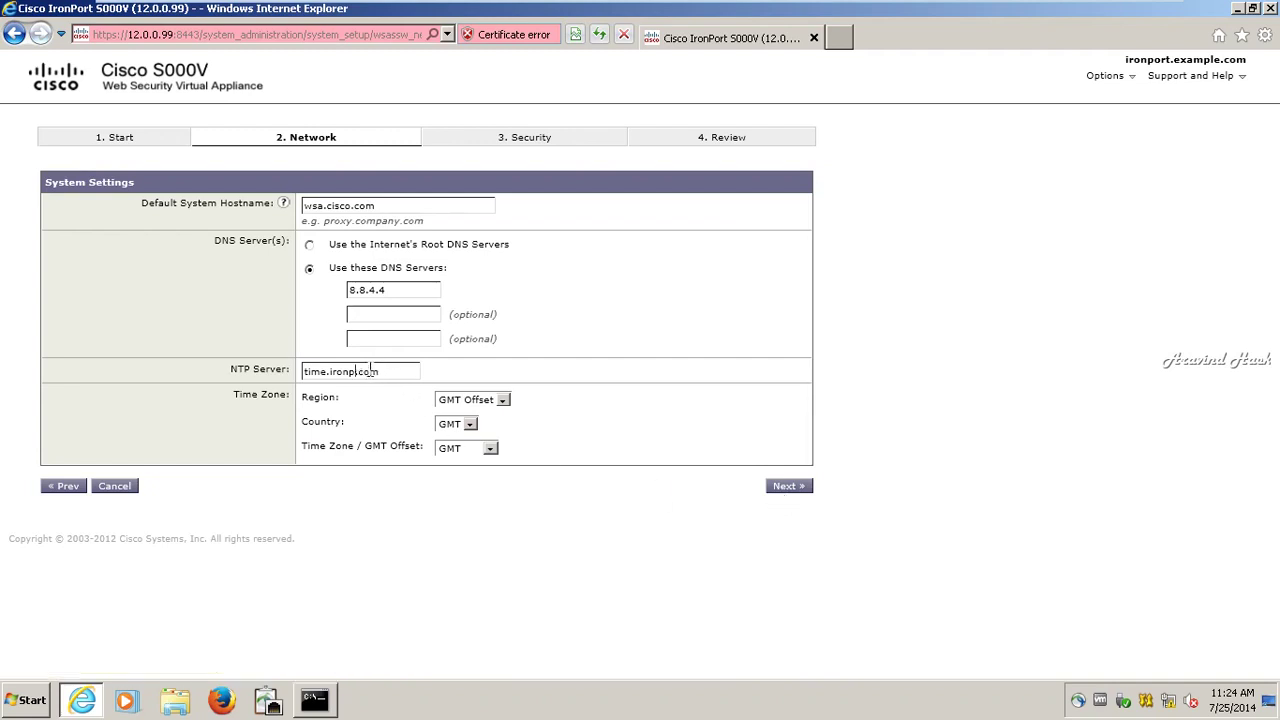
pyautogui.press('BackSpace')
pyautogui.press('BackSpace')
pyautogui.write('cisco')
pyautogui.click(783, 487)
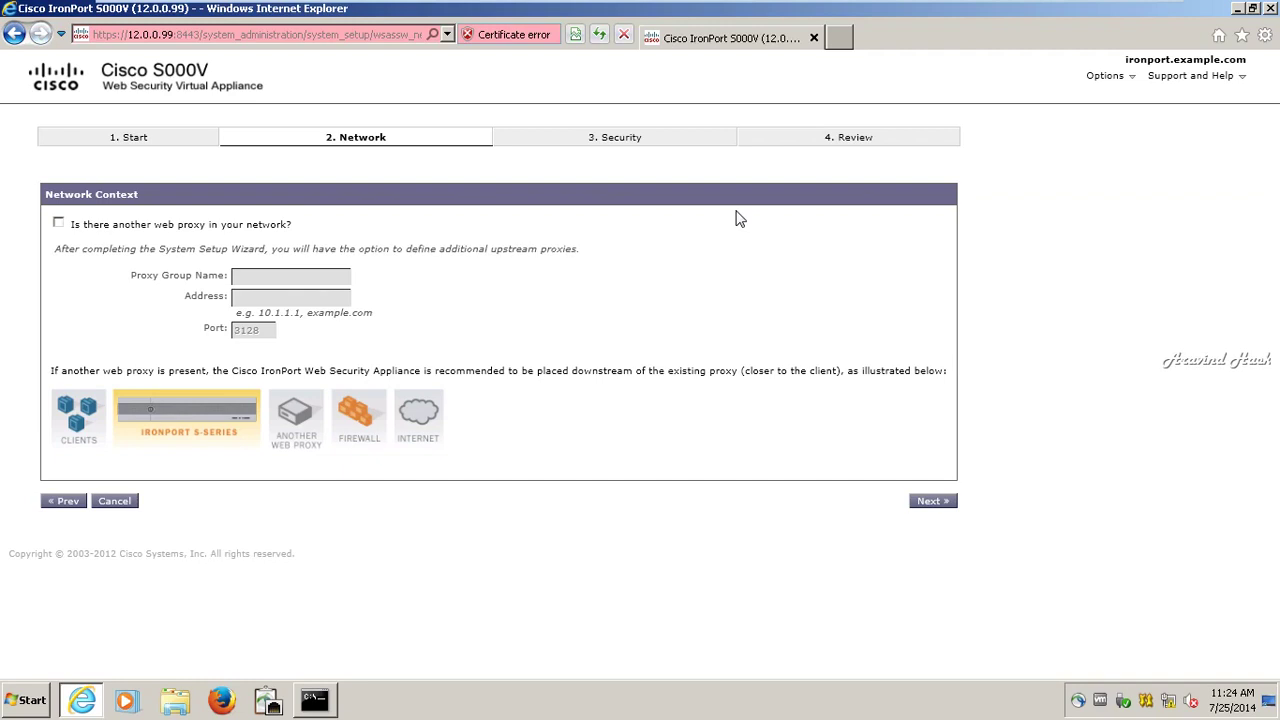
# Step: Skip Network Context and Interfaces, then change the default gateway from 7.7.4.1 to 12.0.0.1
pyautogui.click(937, 503)
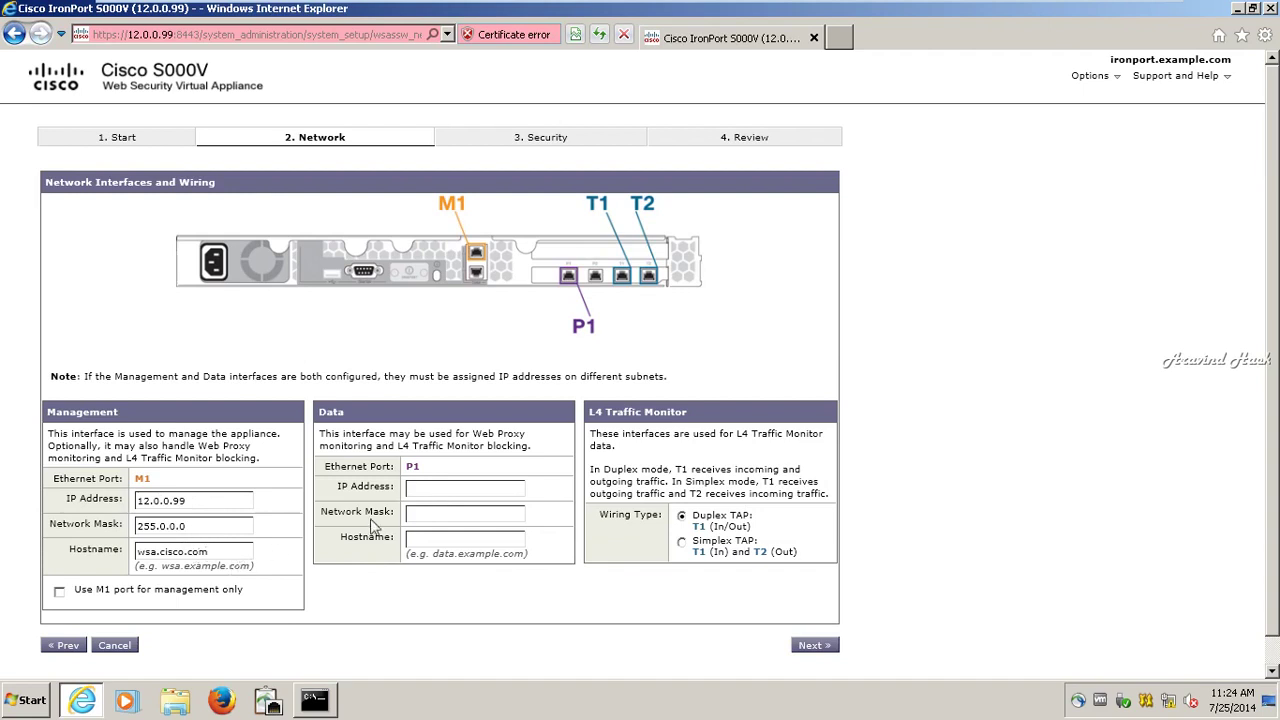
pyautogui.click(818, 650)
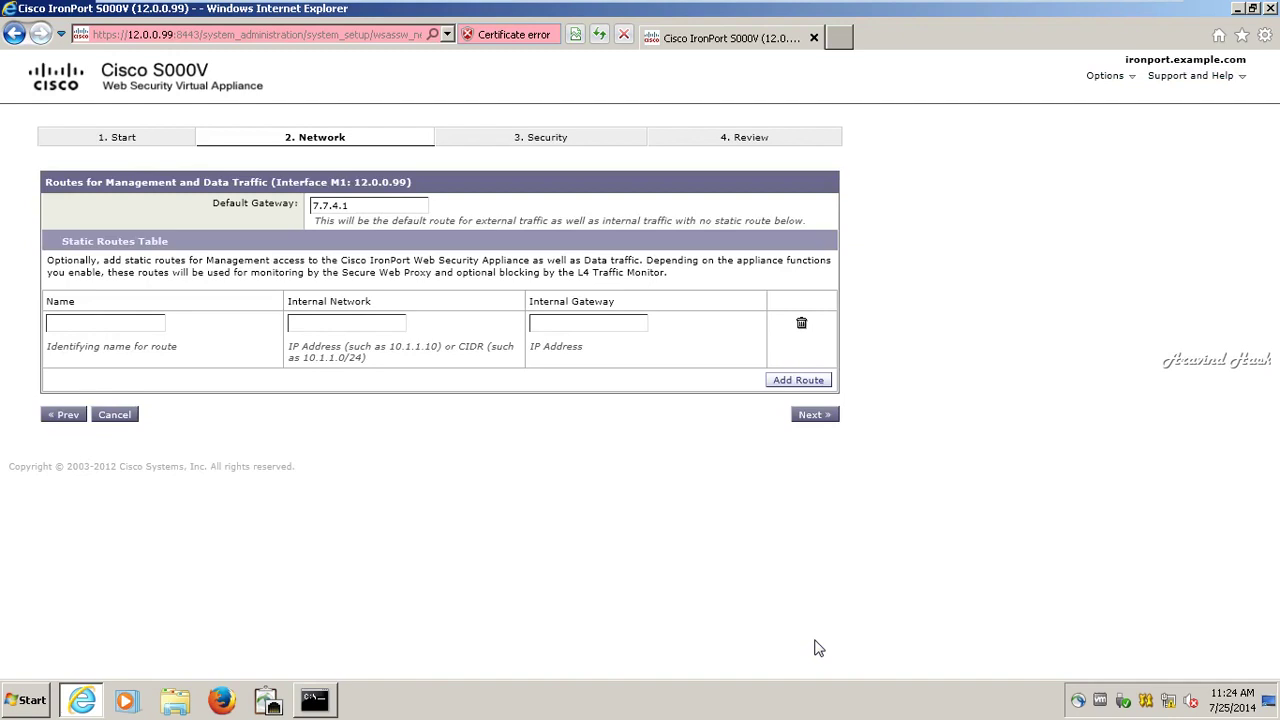
pyautogui.doubleClick(375, 208)
pyautogui.hotkey('ctrl', 'a')
pyautogui.press('BackSpace')
pyautogui.write('12.0.0.1')
pyautogui.click(808, 418)
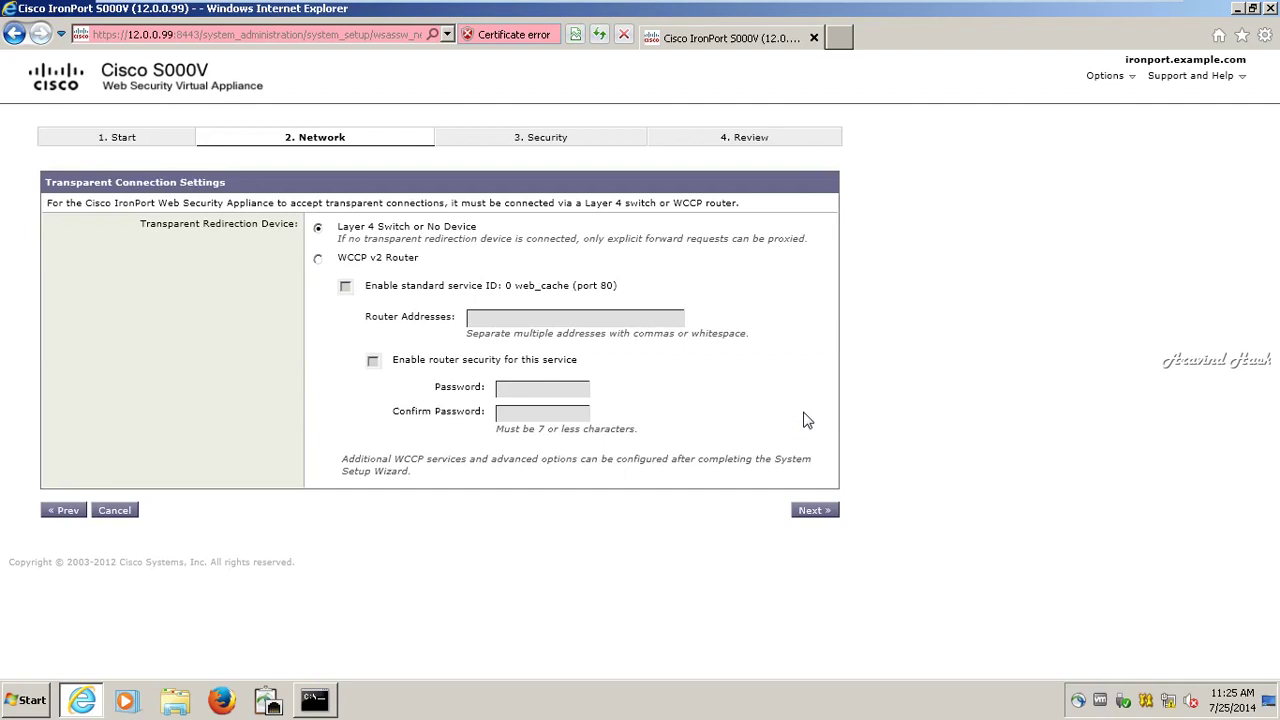
# Step: Keep the Layer 4 switch setting, enter and confirm the admin password, and add the alert e-mail address
pyautogui.click(810, 512)
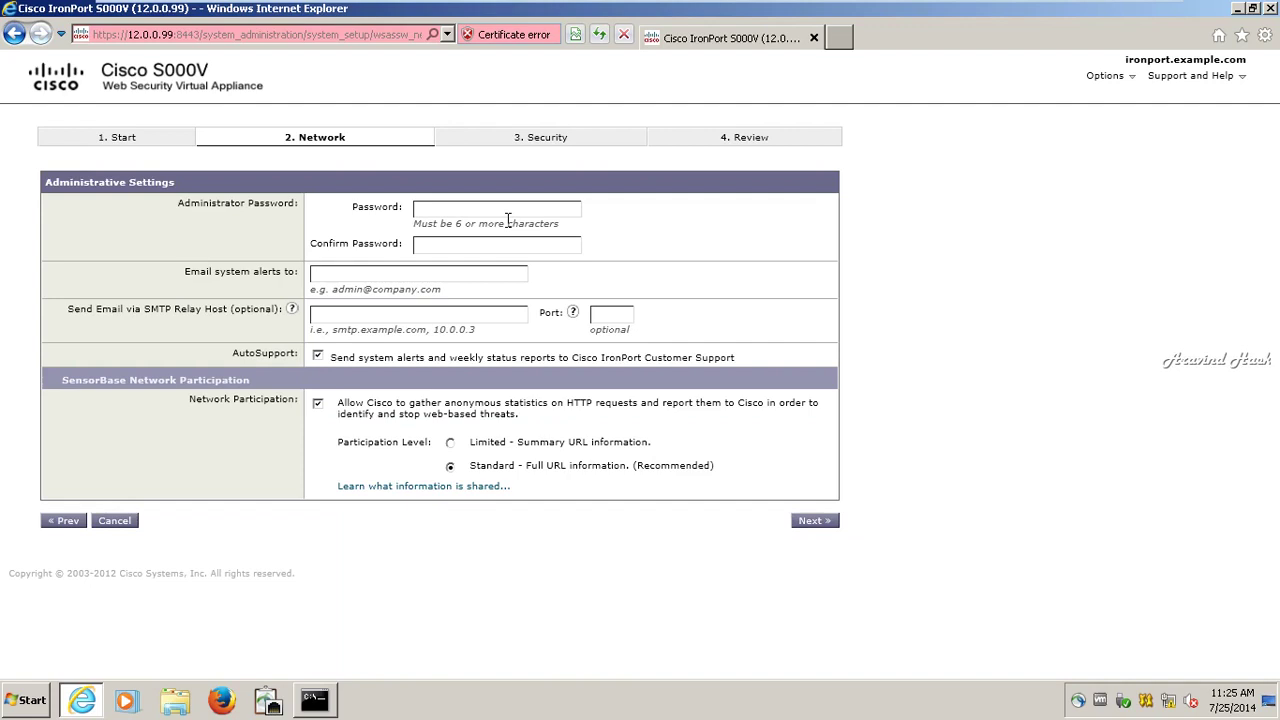
pyautogui.click(440, 207)
pyautogui.write('ironport')
pyautogui.press('Tab')
pyautogui.write('iro')
pyautogui.write('nport')
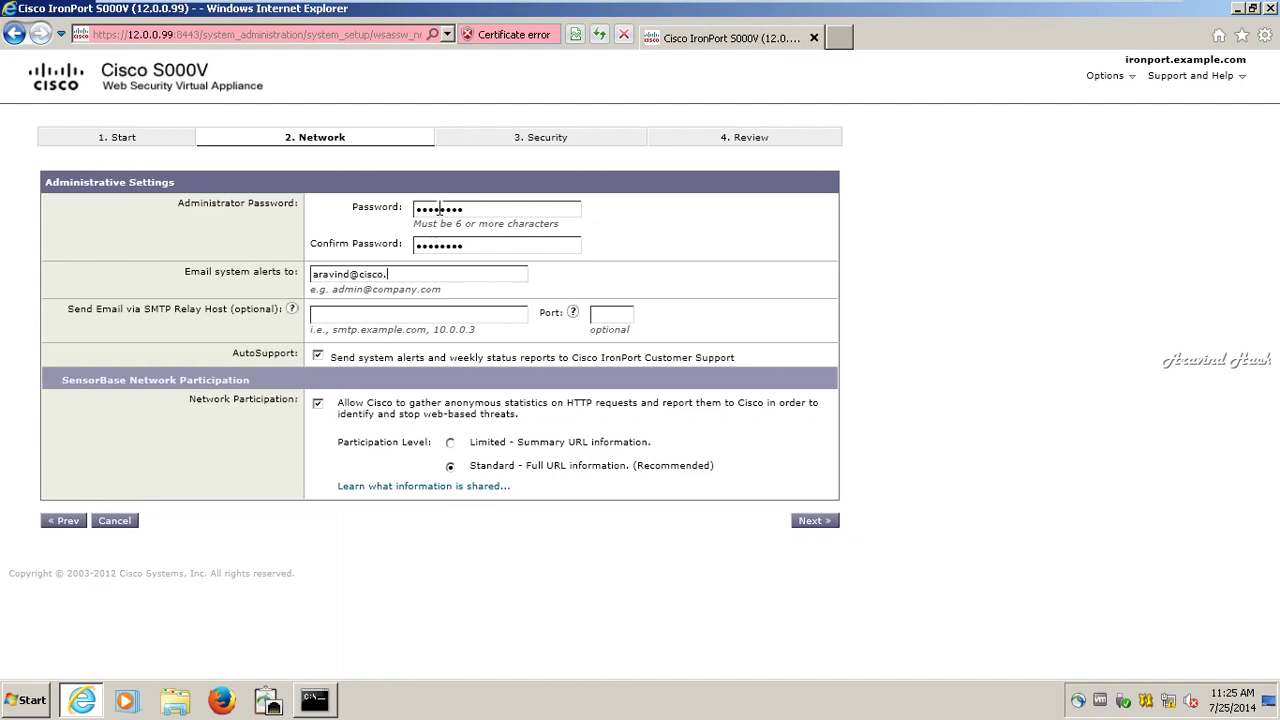
pyautogui.press('Tab')
pyautogui.click(812, 530)
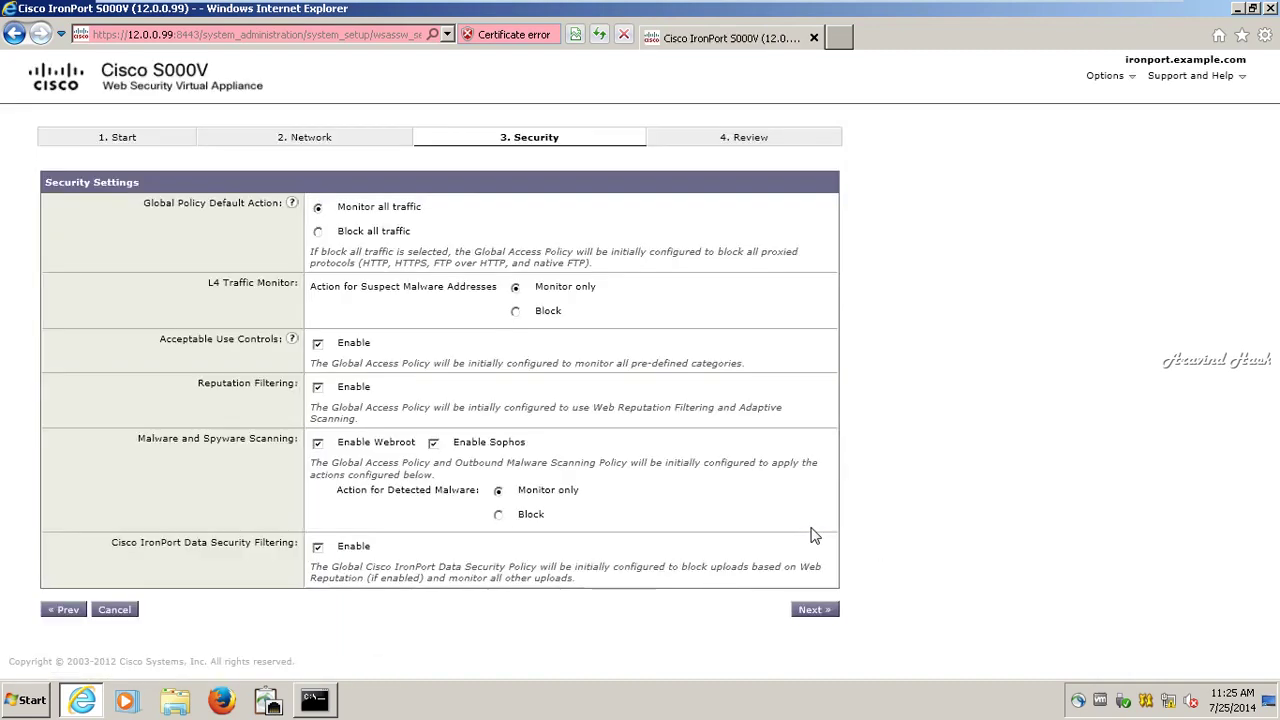
# Step: Accept the default security settings, scroll through the Review page, and install the configuration
pyautogui.click(800, 612)
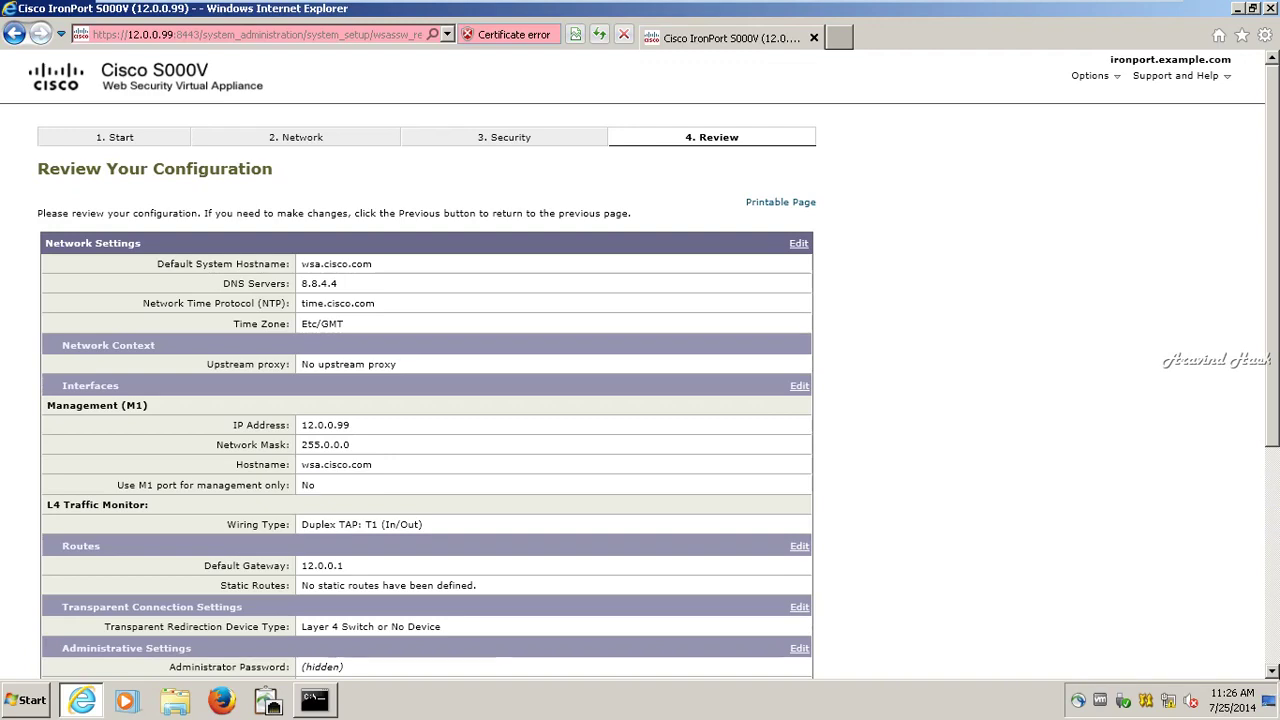
pyautogui.click(1273, 671)
pyautogui.scroll(-3, 1273, 675)
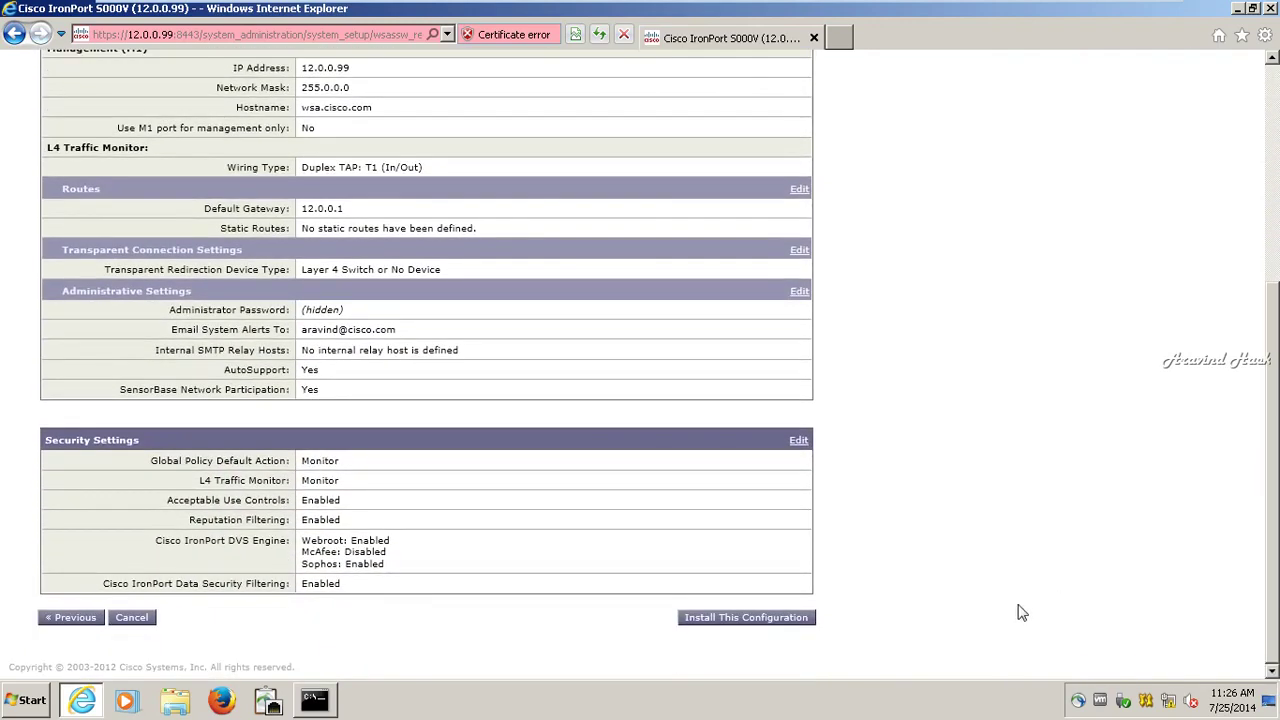
pyautogui.click(798, 620)
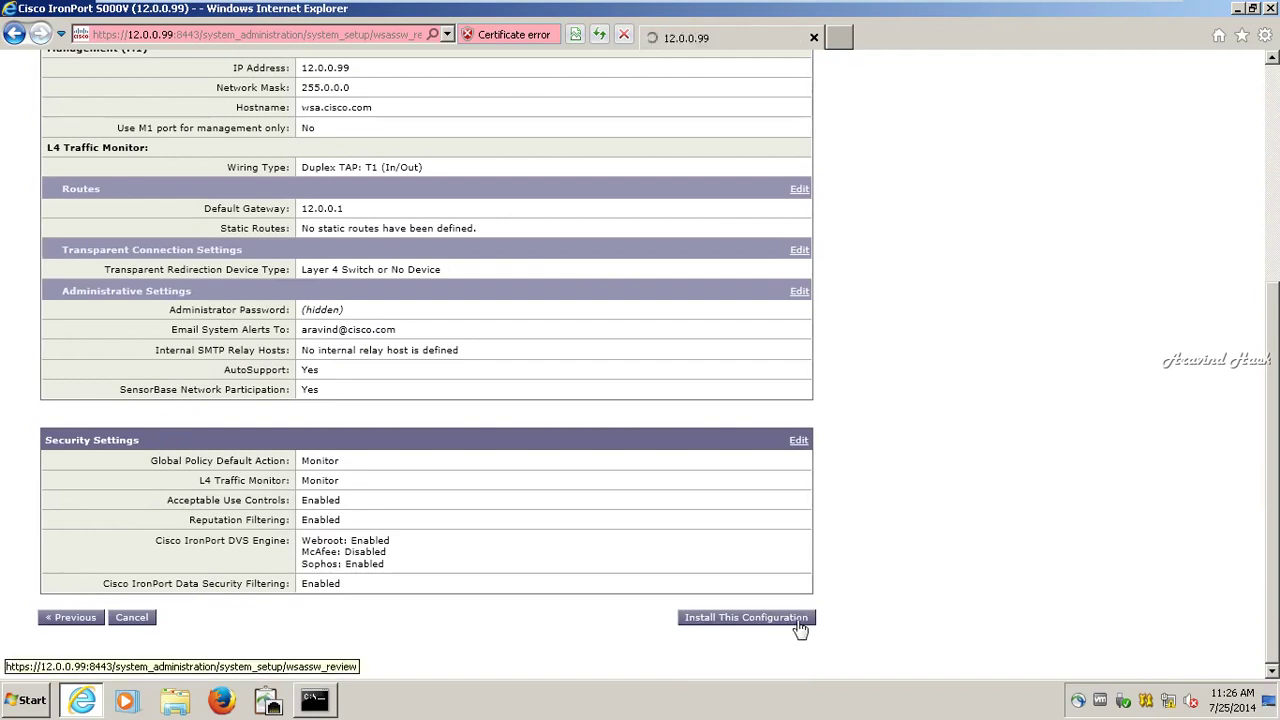
pyautogui.click(411, 35)
pyautogui.write('ht')
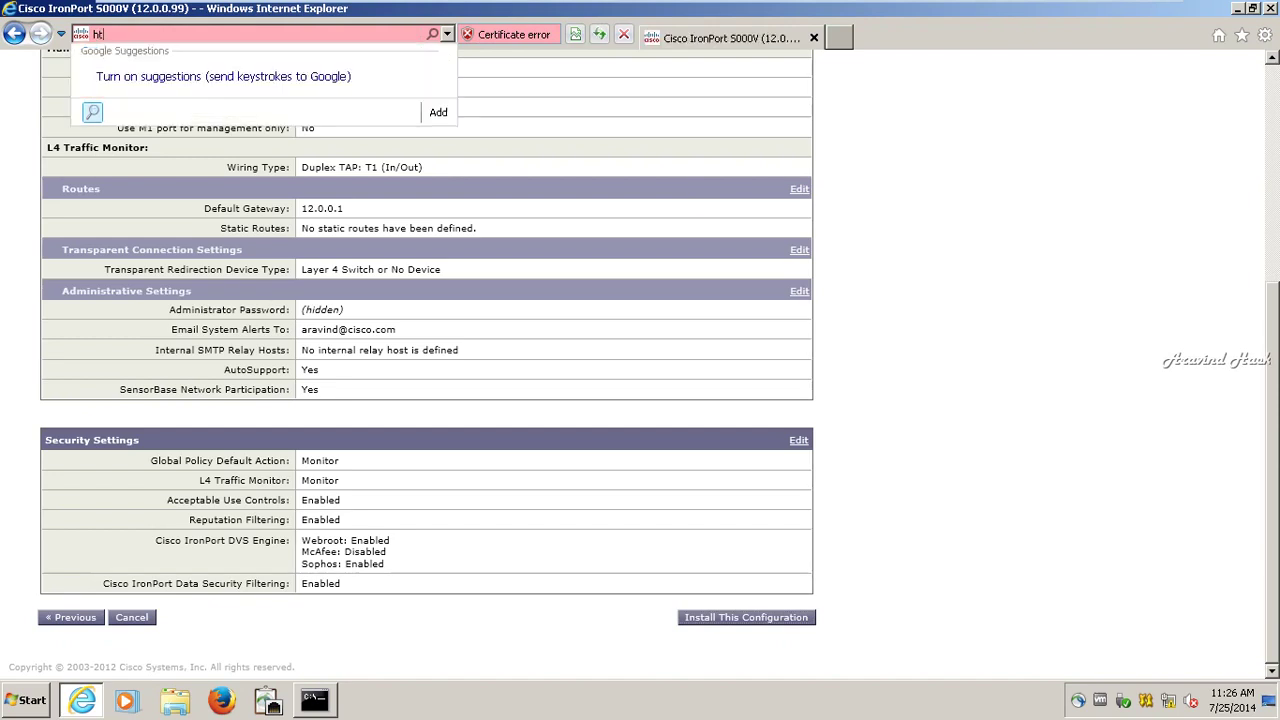
pyautogui.write('tp://12.0.0')
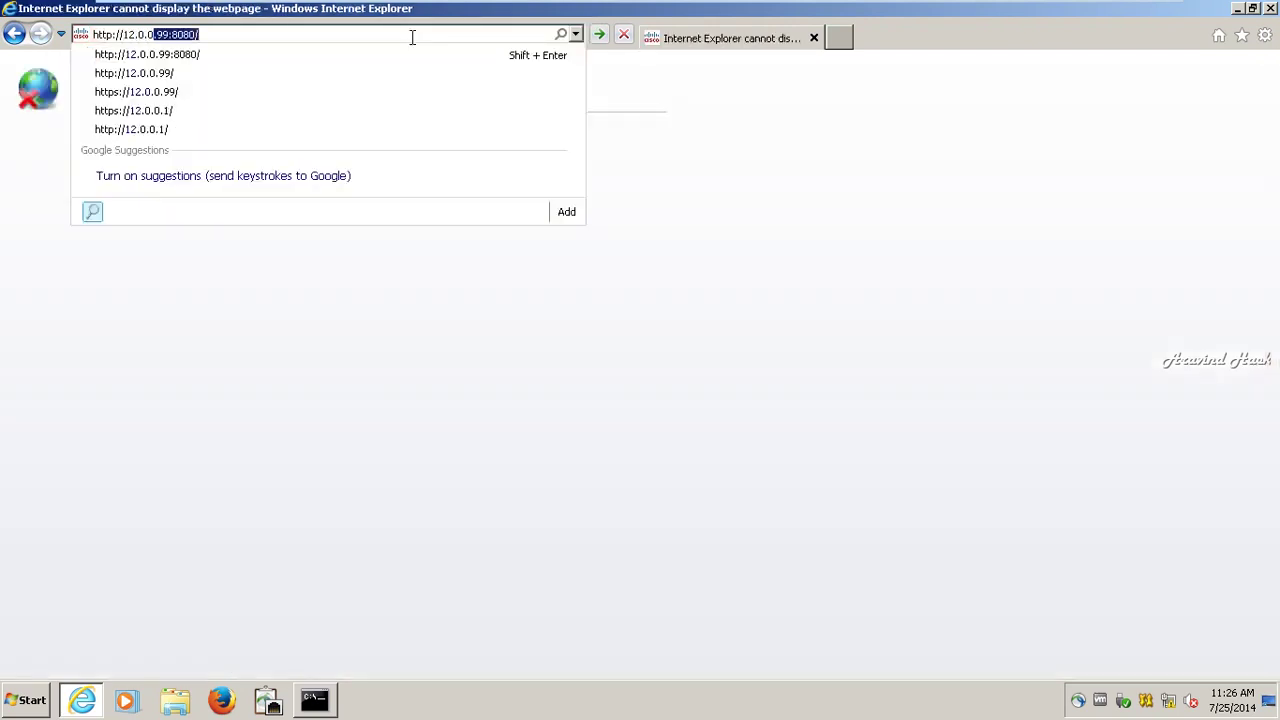
pyautogui.press('Return')
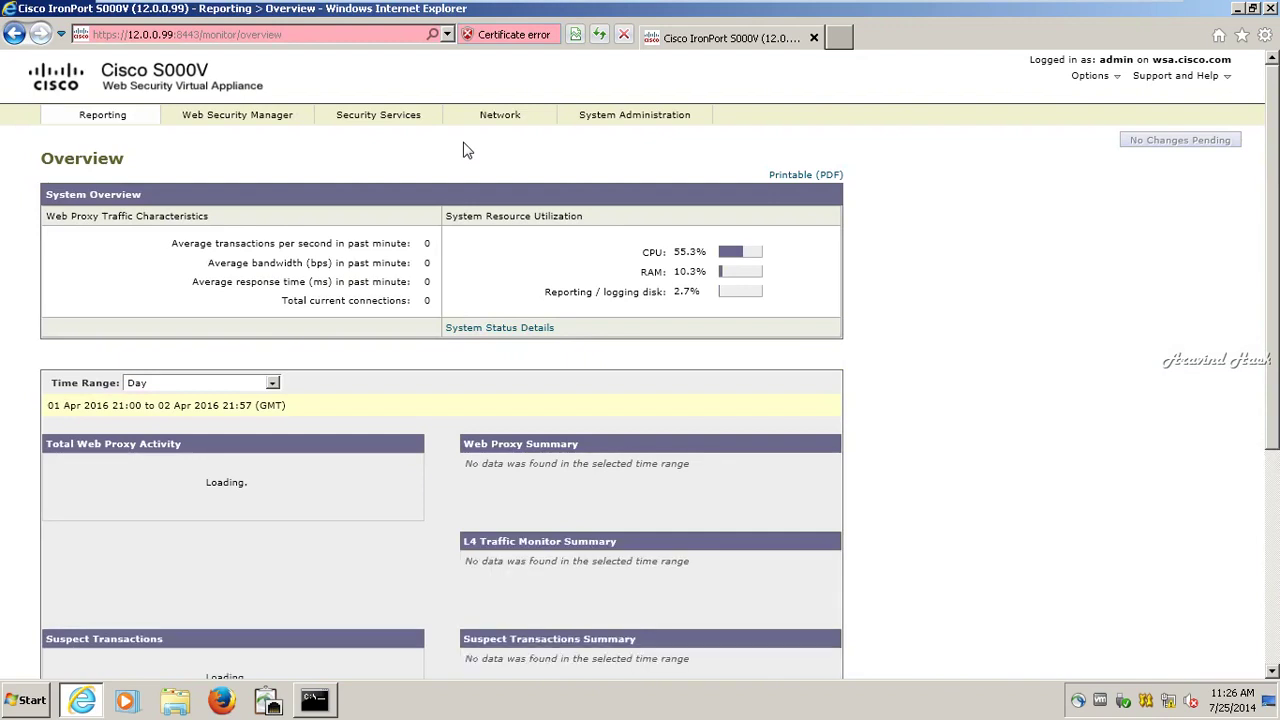
pyautogui.moveTo(600, 116)
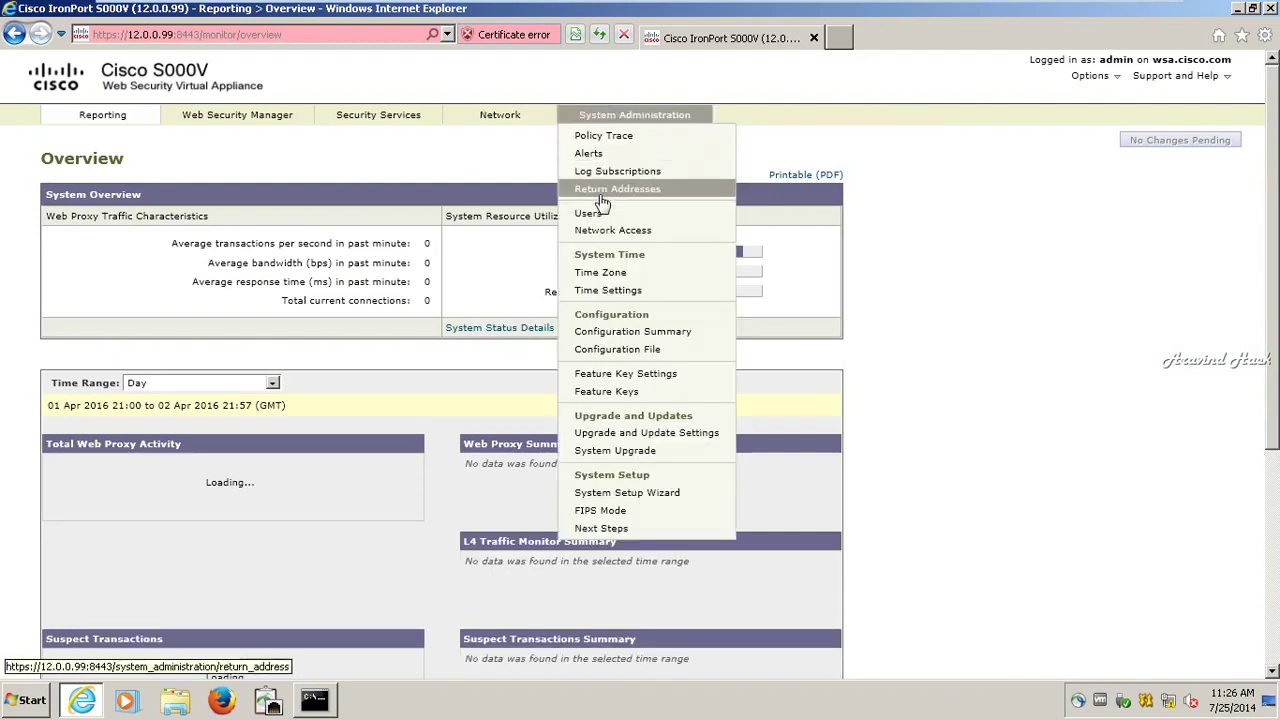
pyautogui.click(606, 333)
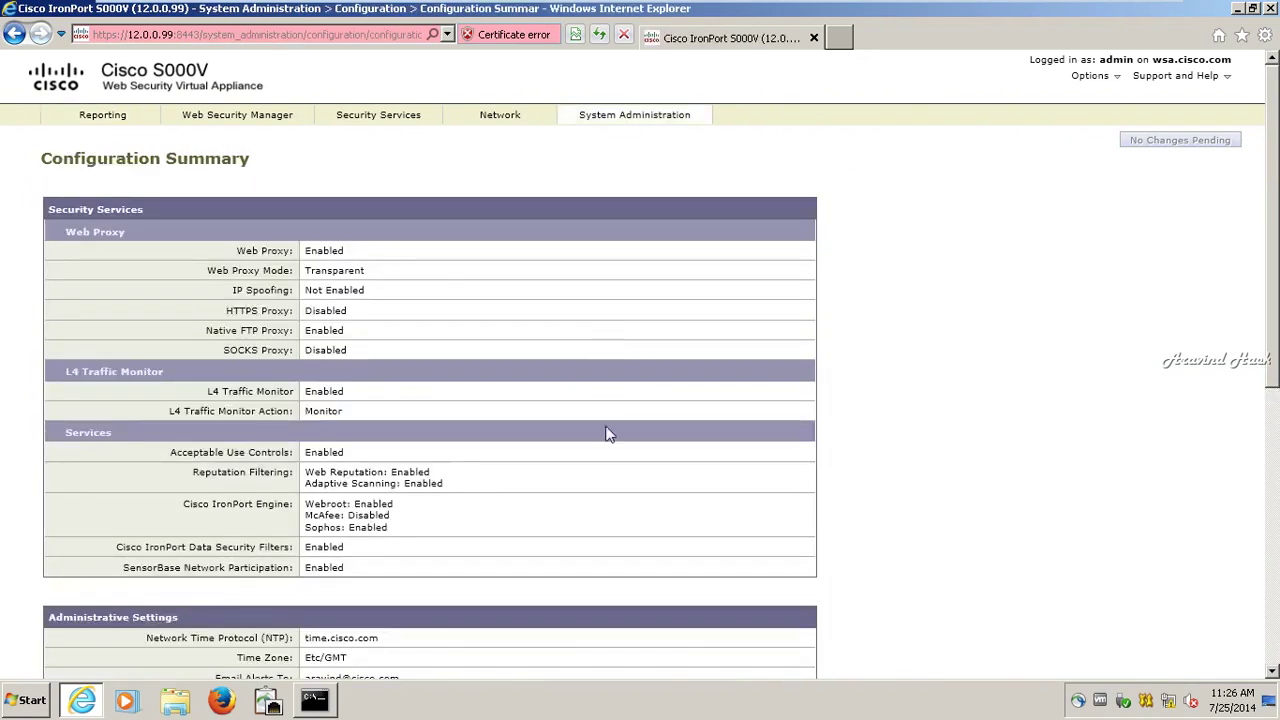
# Step: Scroll through the summary (wsa.cisco.com, DNS 8.8.4.4, gateway 12.0.0.1) and minimise the VMware window
pyautogui.scroll(-1, 607, 433)
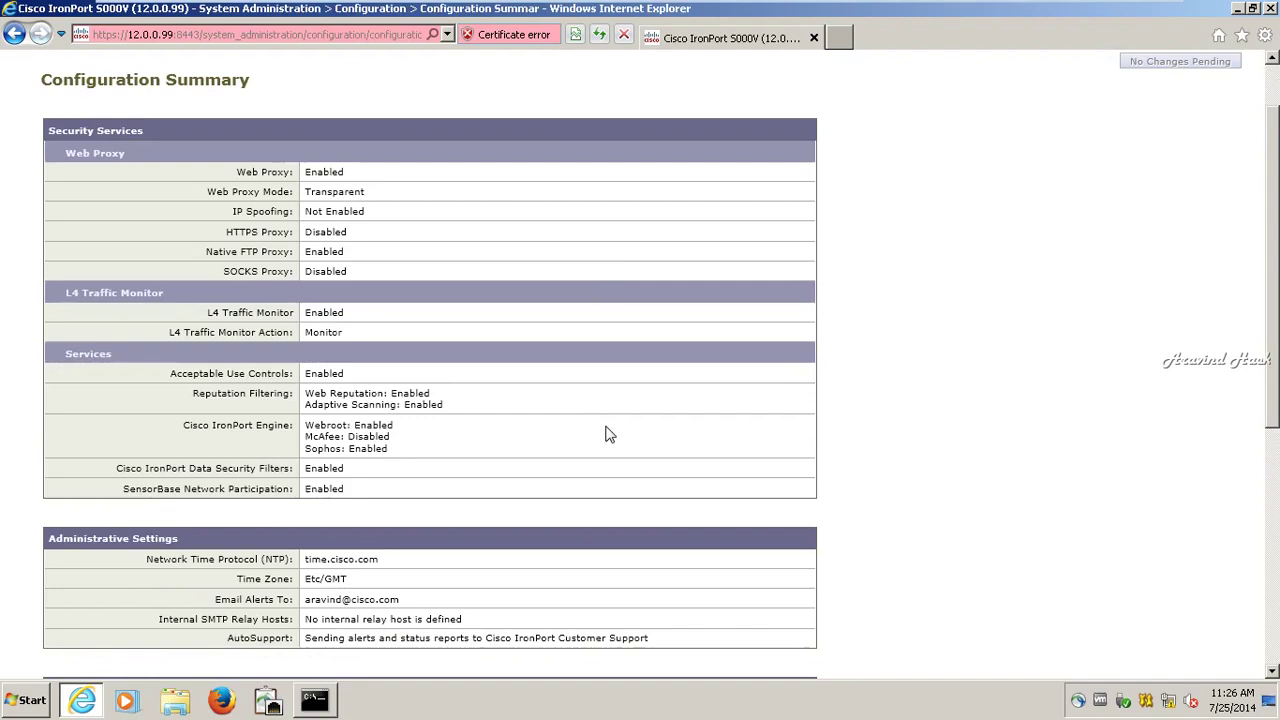
pyautogui.scroll(-1, 607, 433)
pyautogui.scroll(-2, 607, 433)
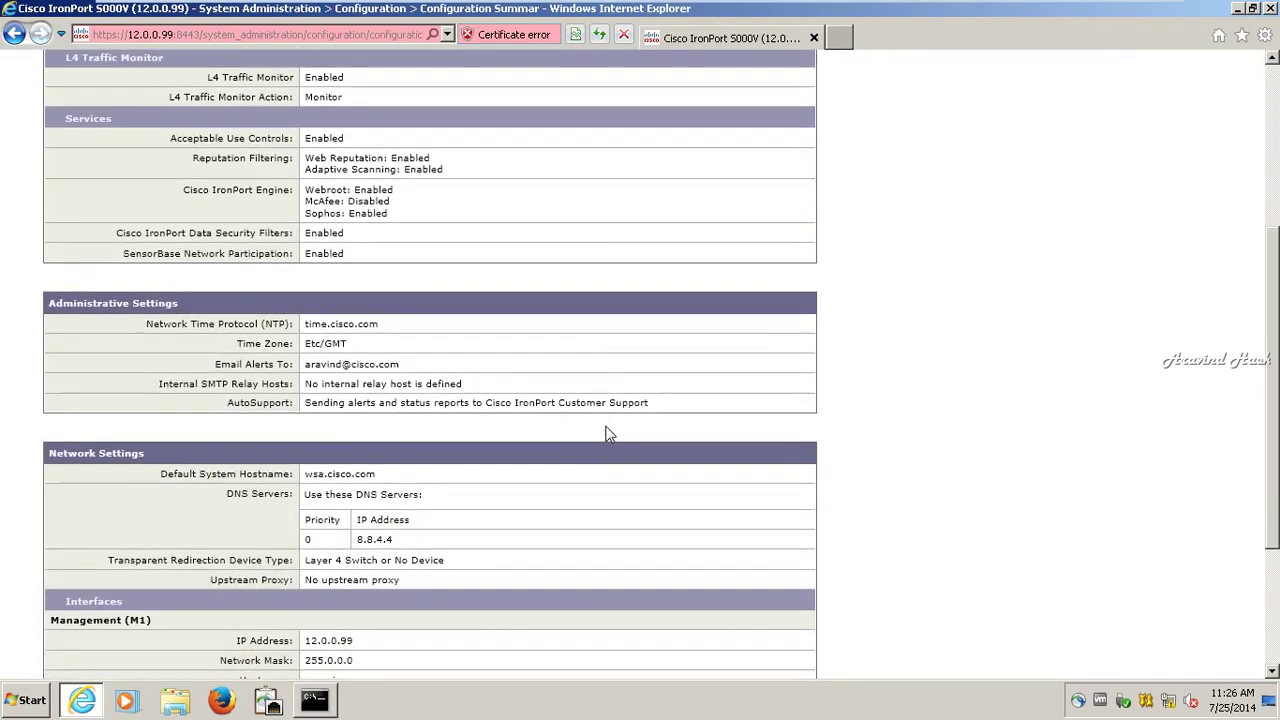
pyautogui.scroll(-3, 607, 433)
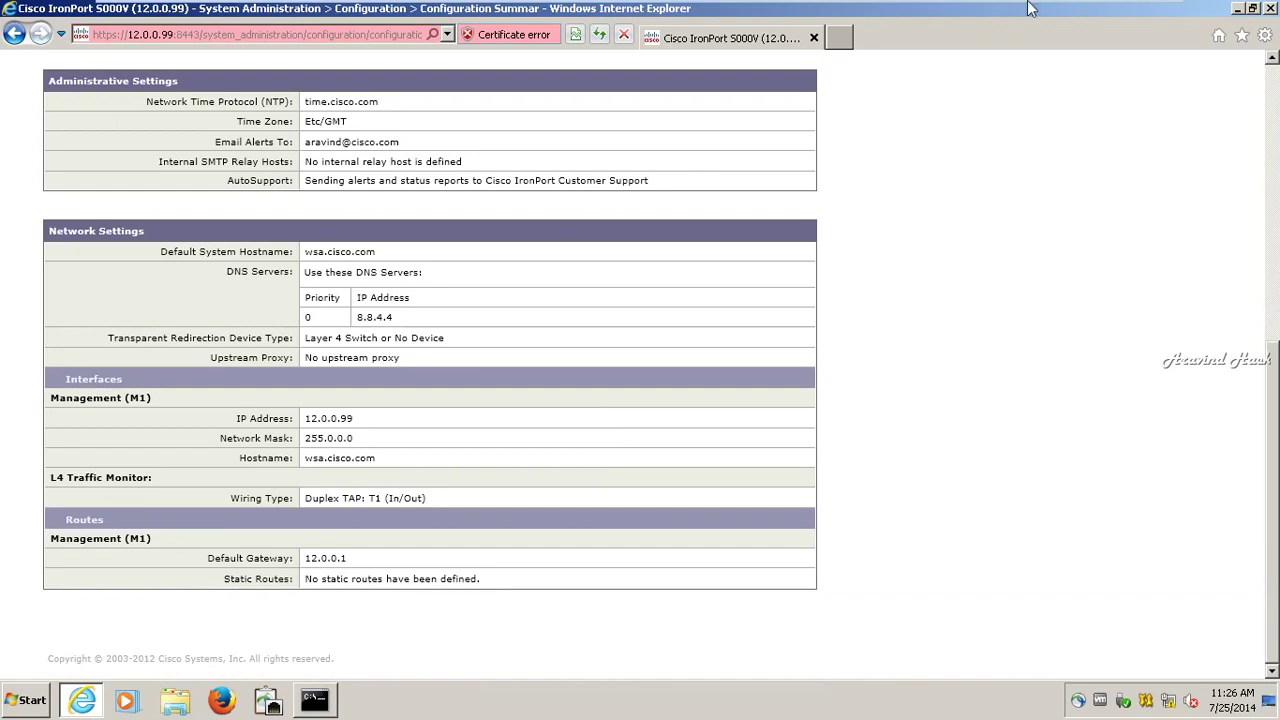
pyautogui.moveTo(1055, 8)
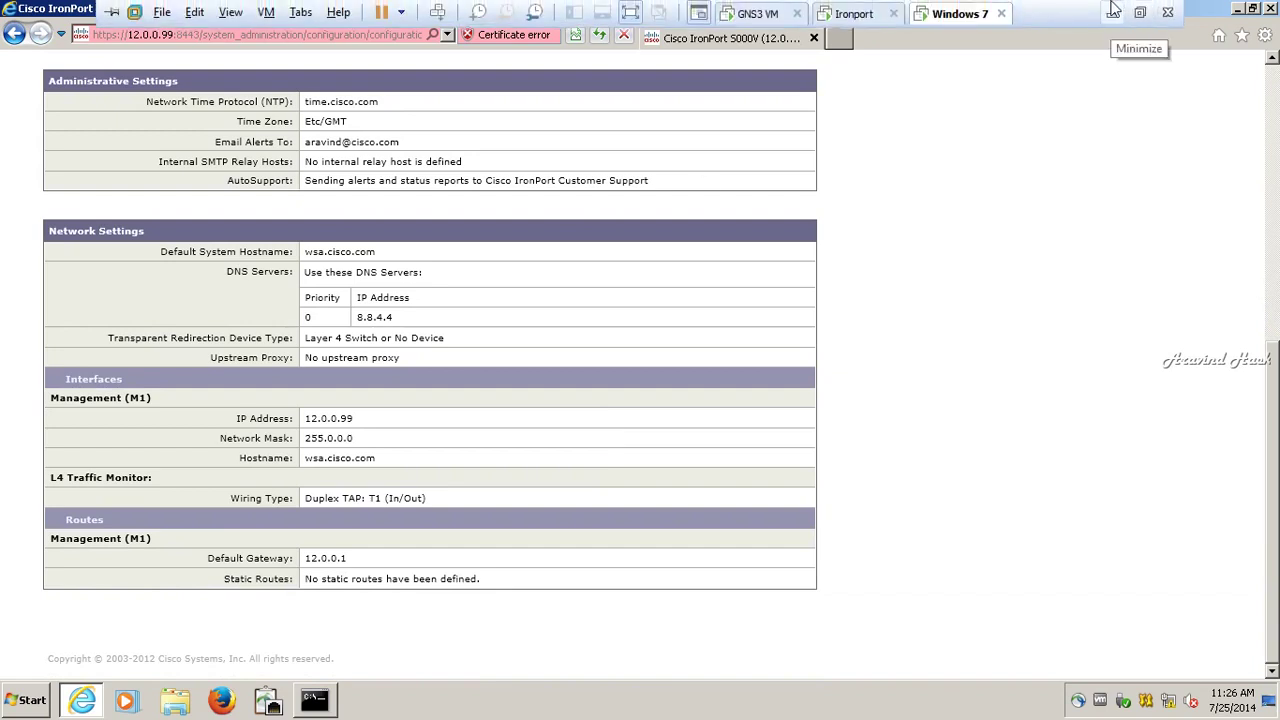
pyautogui.click(1113, 10)
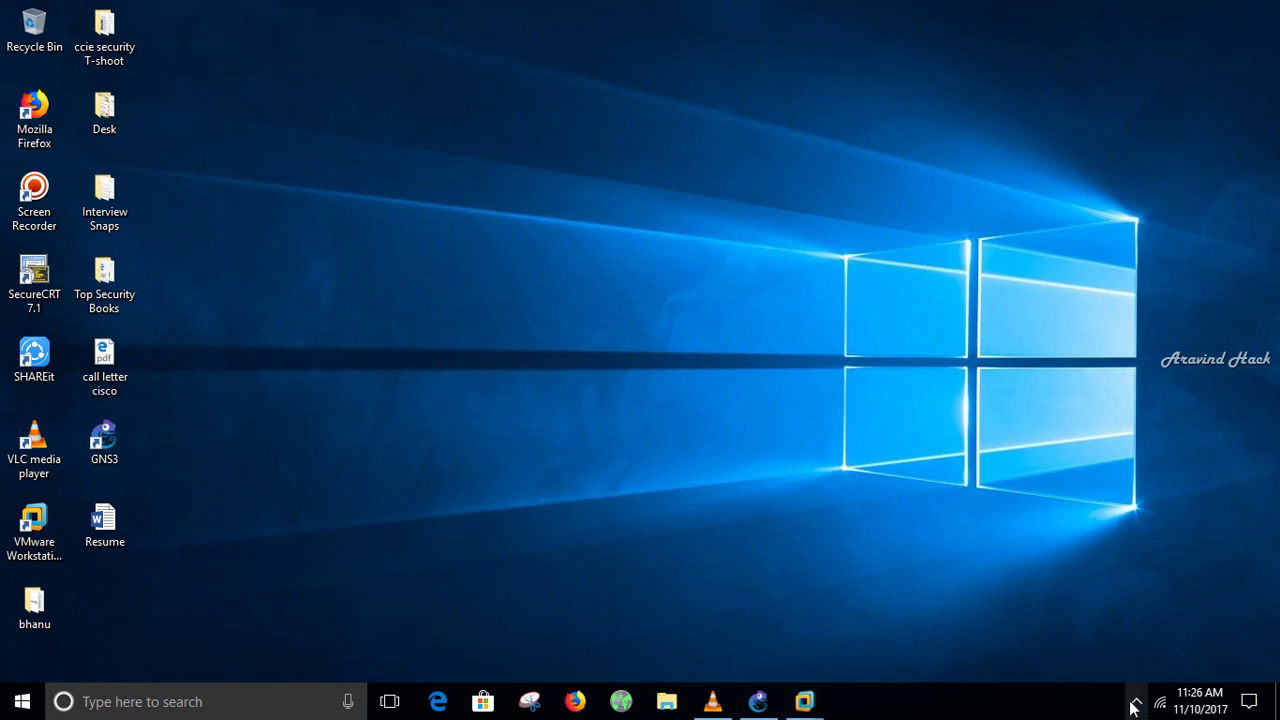